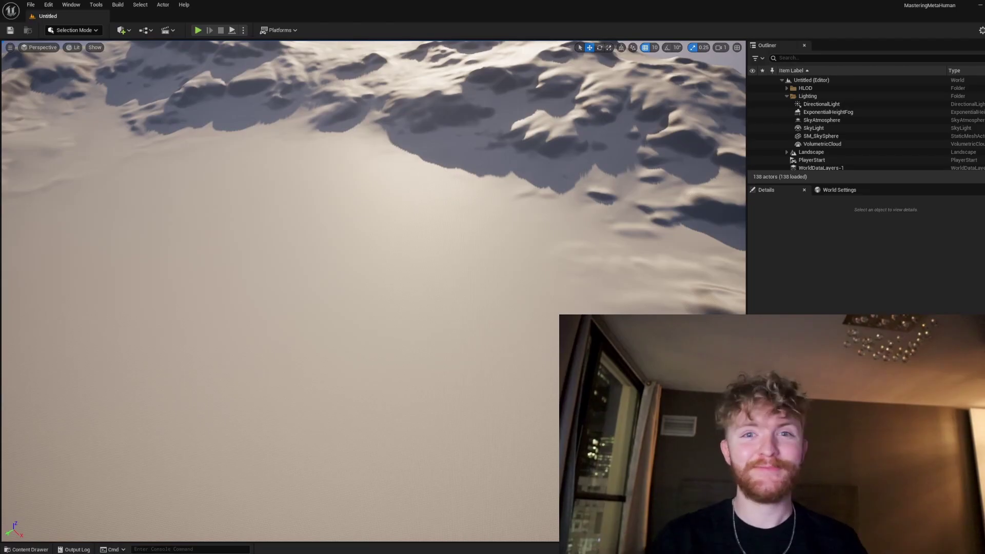
Open the BP_MetaHumanYT_Test blueprint from the MetaHumans/MetaHumanYT_Test content folder.
right_drag(308, 346, 359, 323)
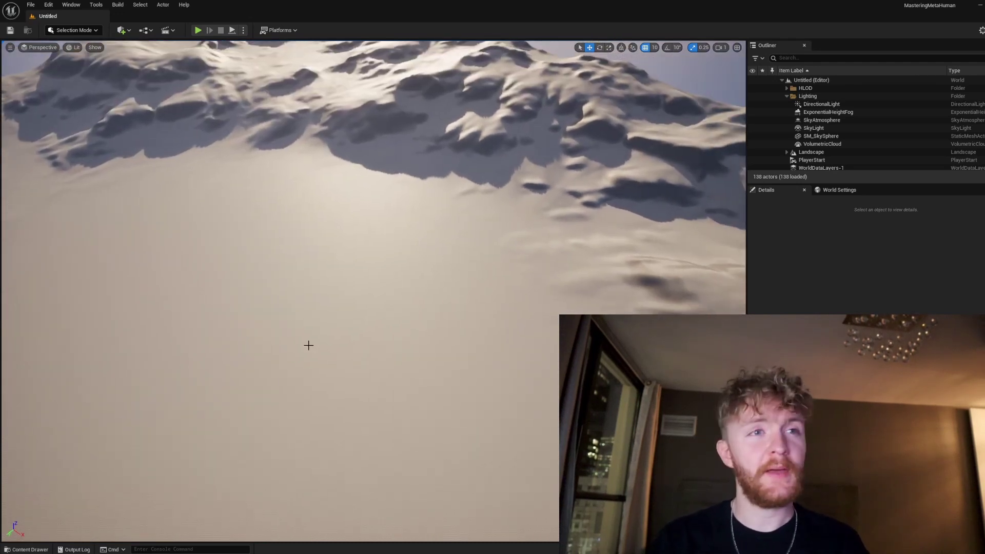
click(18, 550)
click(186, 275)
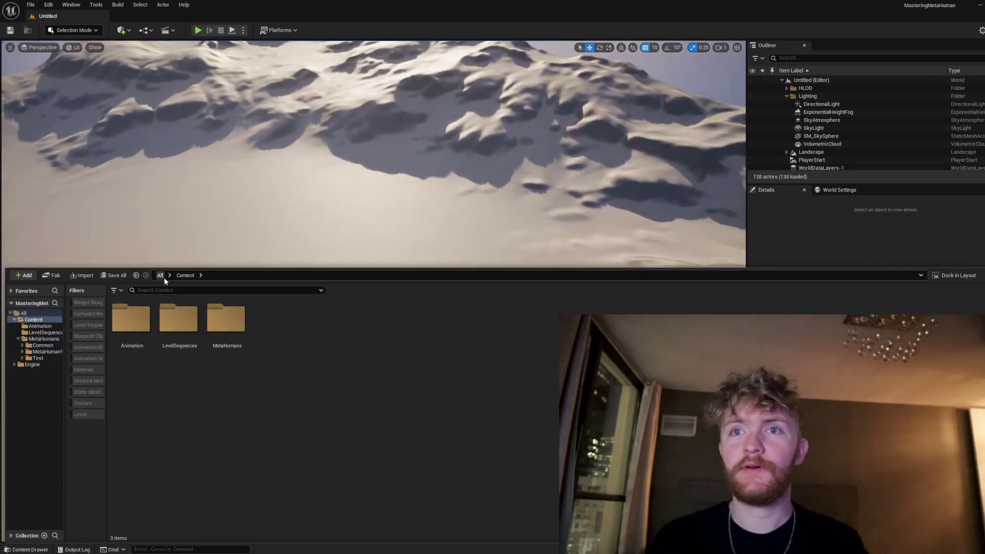
double_click(226, 321)
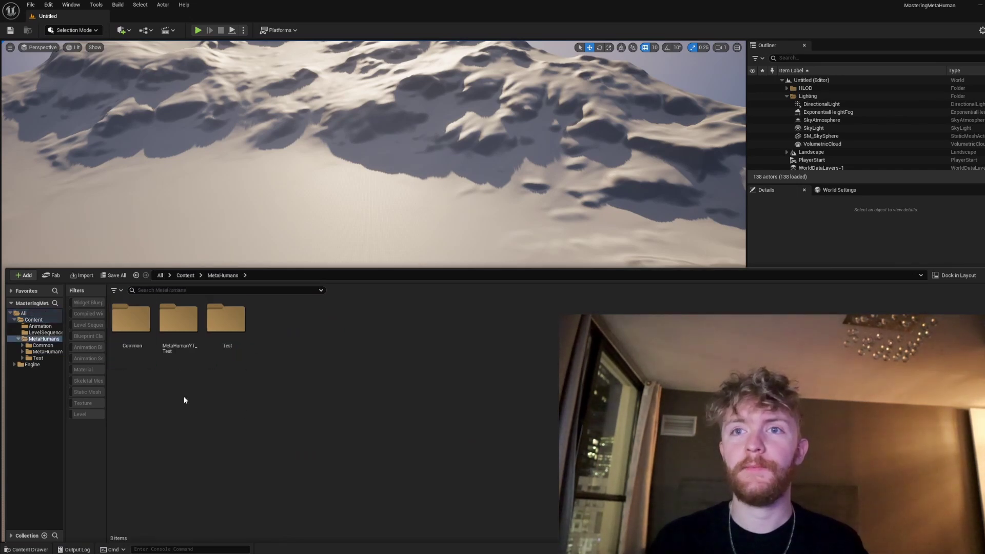
double_click(179, 321)
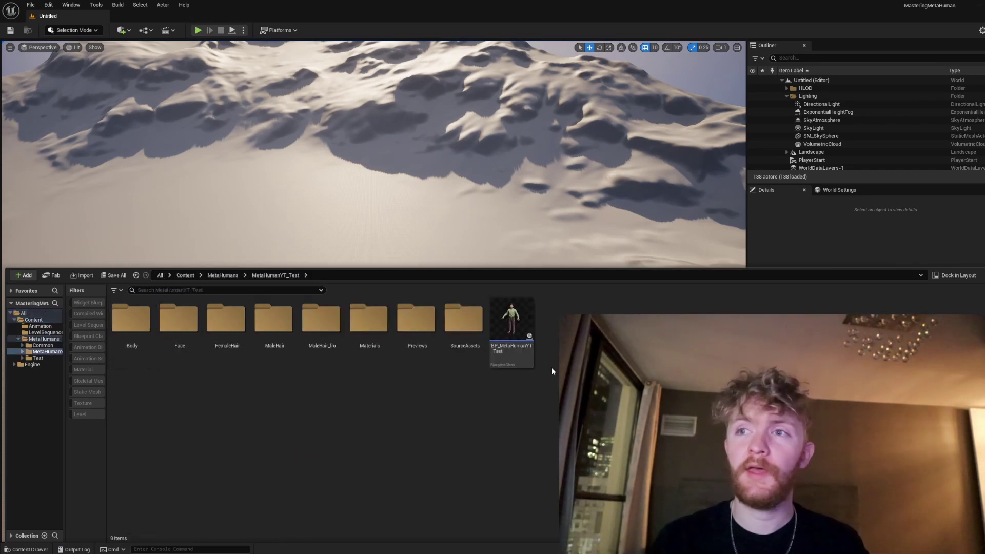
double_click(510, 339)
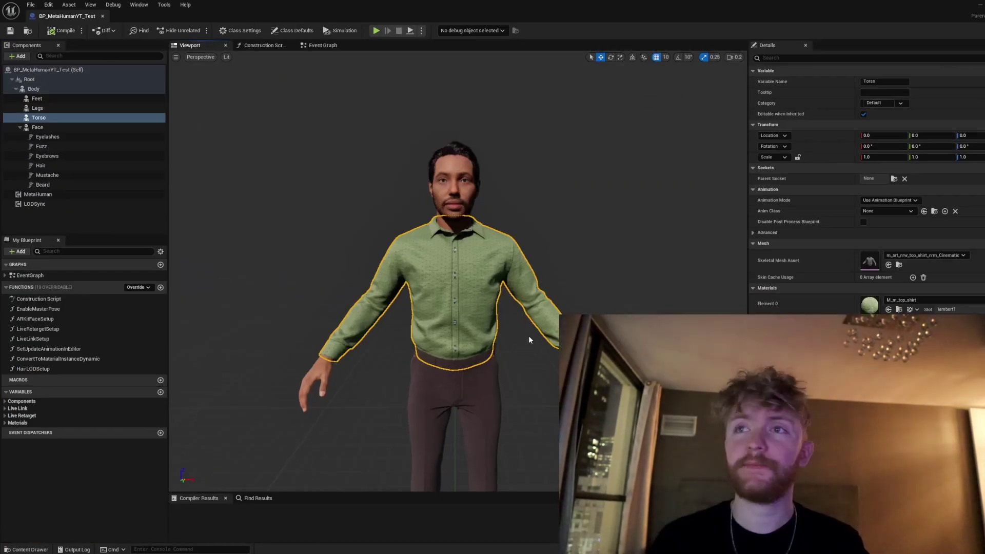
Look through the MetaHuman's component list, covering the Feet, Legs, Torso, Face and hair groom components.
click(65, 101)
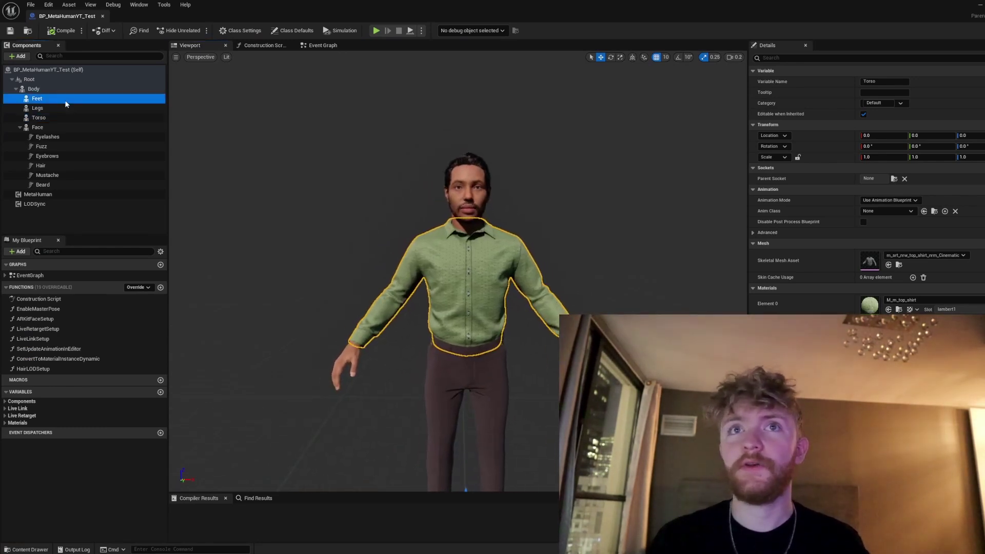
key(Down)
key(Down)
key(Down)
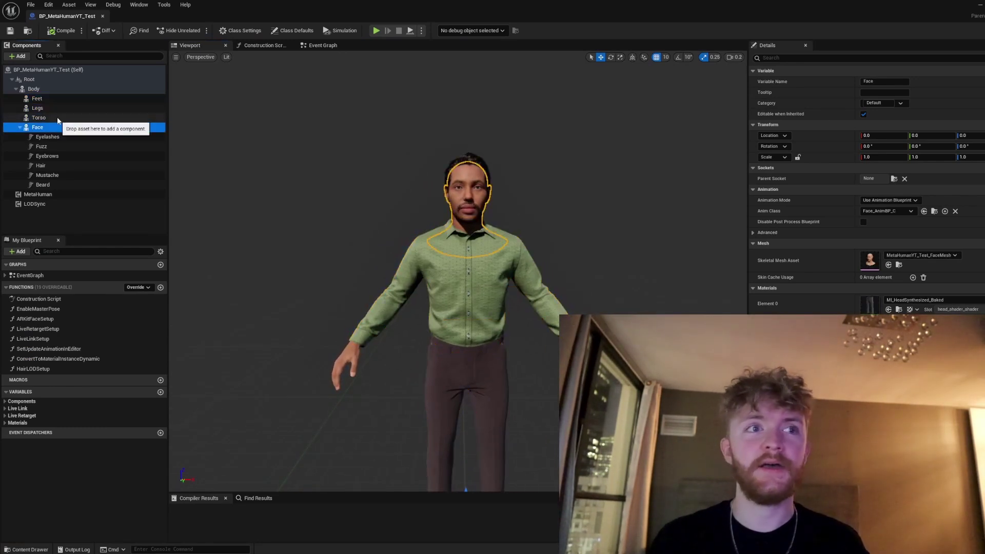
key(Up)
key(Up)
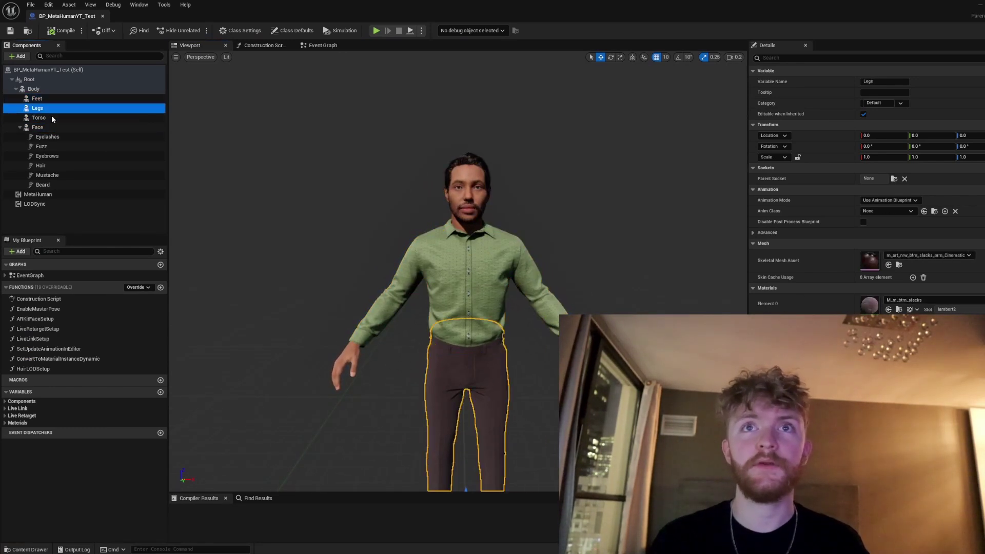
click(52, 117)
click(51, 128)
click(44, 97)
click(51, 145)
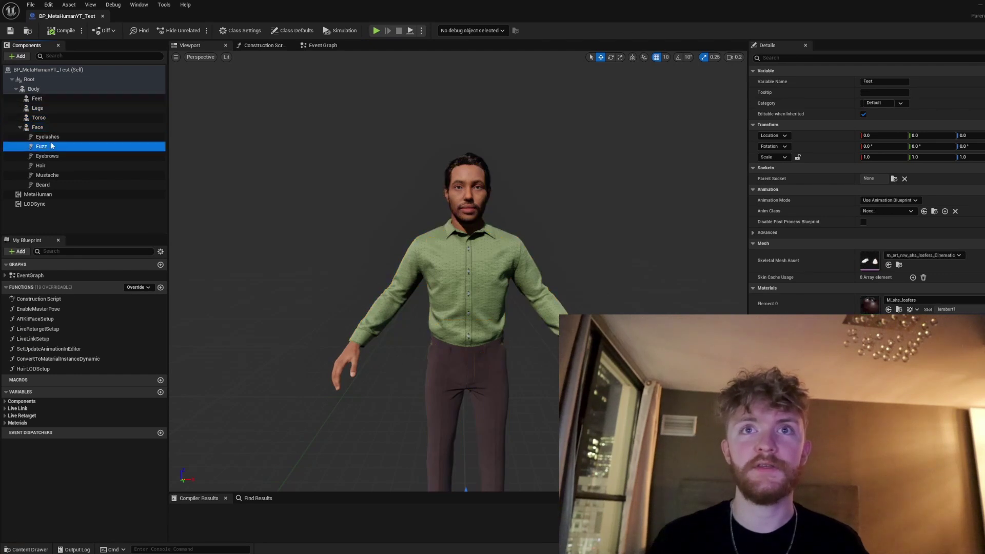
click(54, 164)
click(58, 183)
click(54, 154)
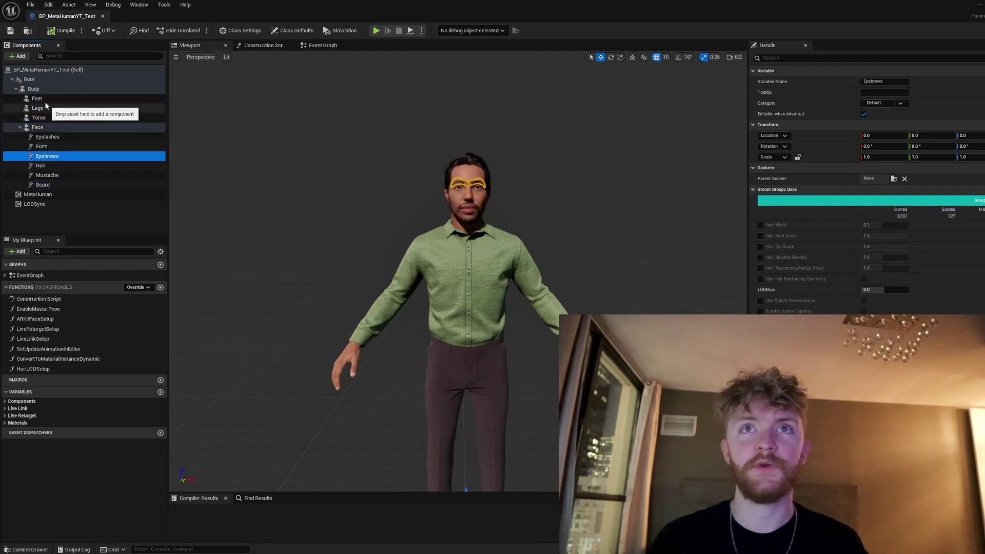
Examine which clothing meshes the Feet, Legs and Torso components use.
click(44, 100)
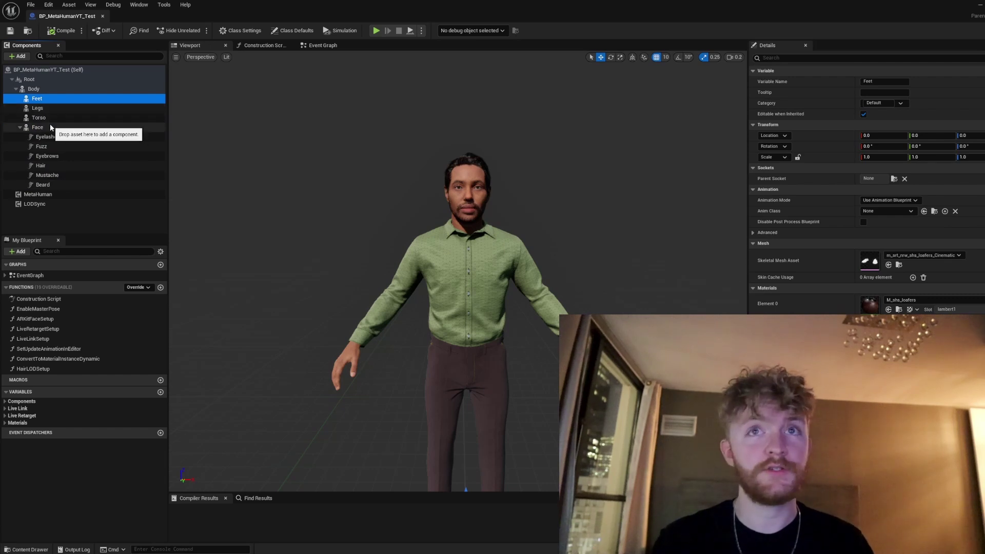
click(47, 119)
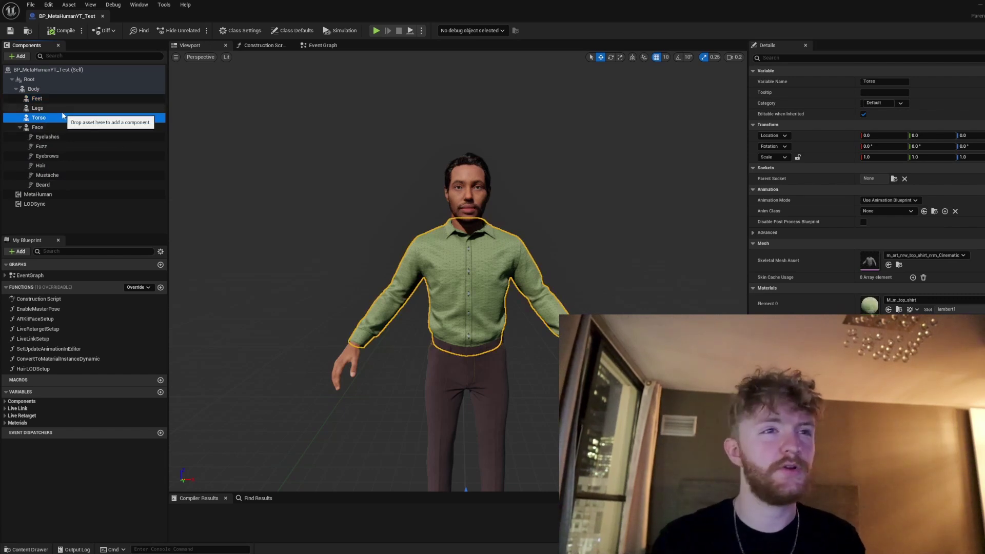
click(55, 109)
click(51, 99)
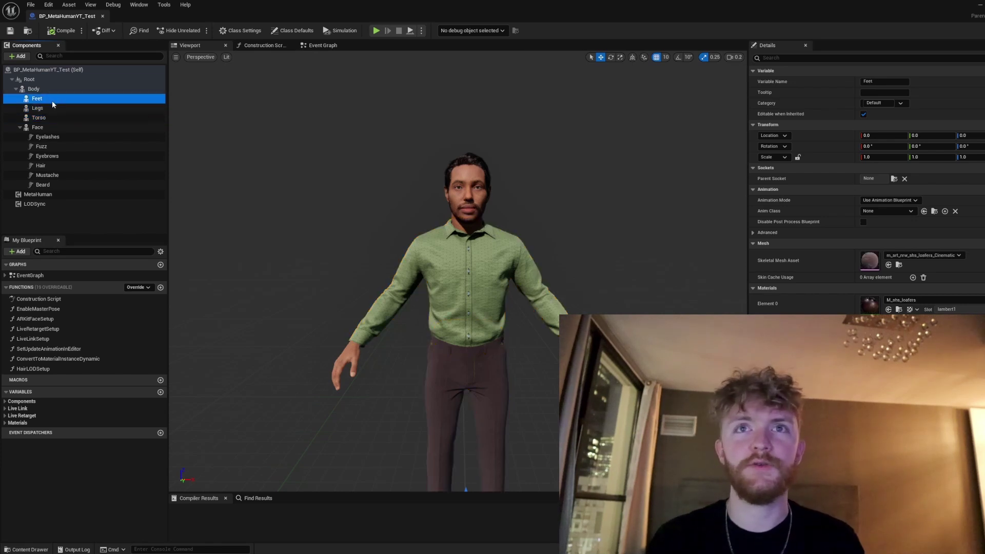
click(55, 118)
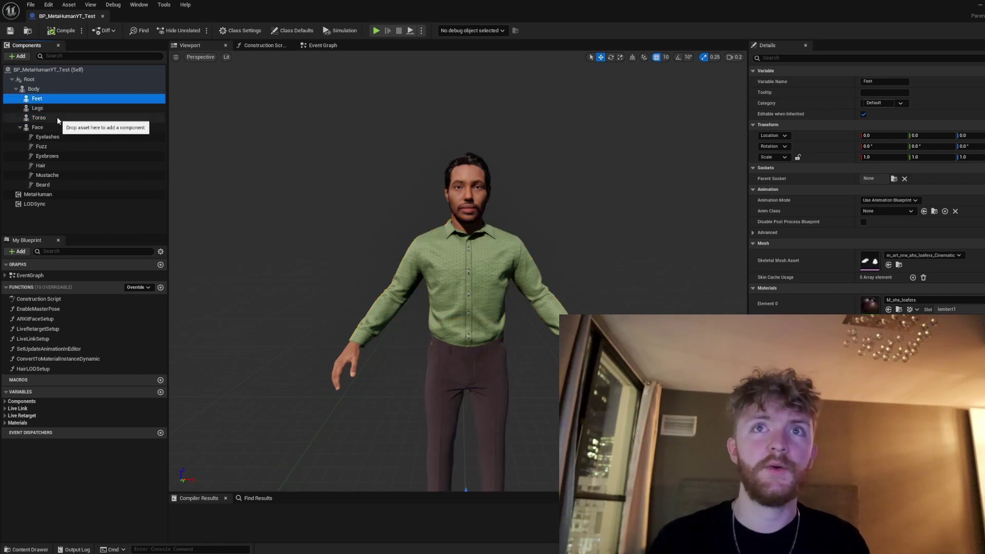
click(54, 109)
click(47, 99)
click(48, 108)
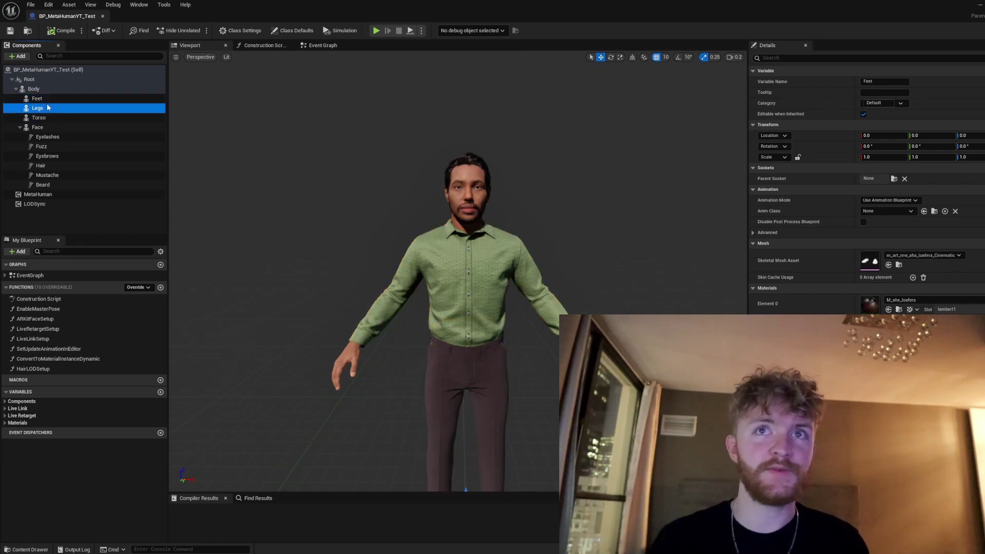
Open the Torso component's shirt skeletal mesh in its own editor and inspect it with its skeleton.
click(50, 117)
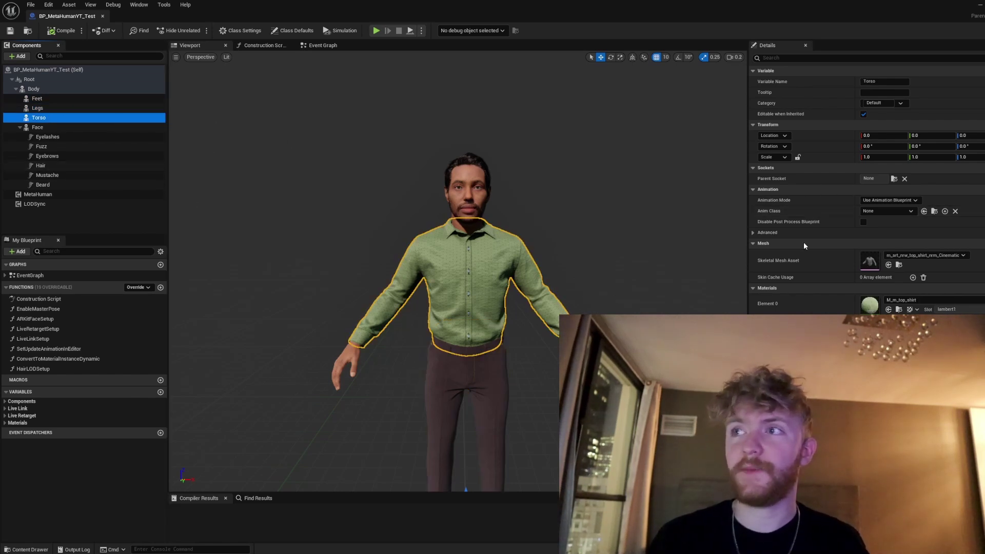
double_click(869, 261)
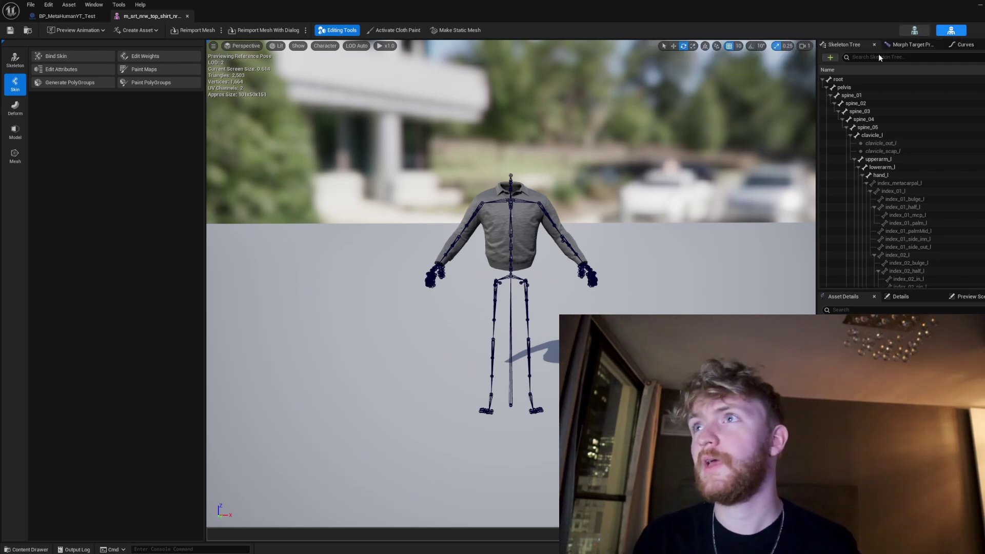
mouse_move(524, 219)
right_down()
mouse_move(538, 226)
mouse_move(522, 216)
right_up()
key(s)
key(w)
key(ctrl+space)
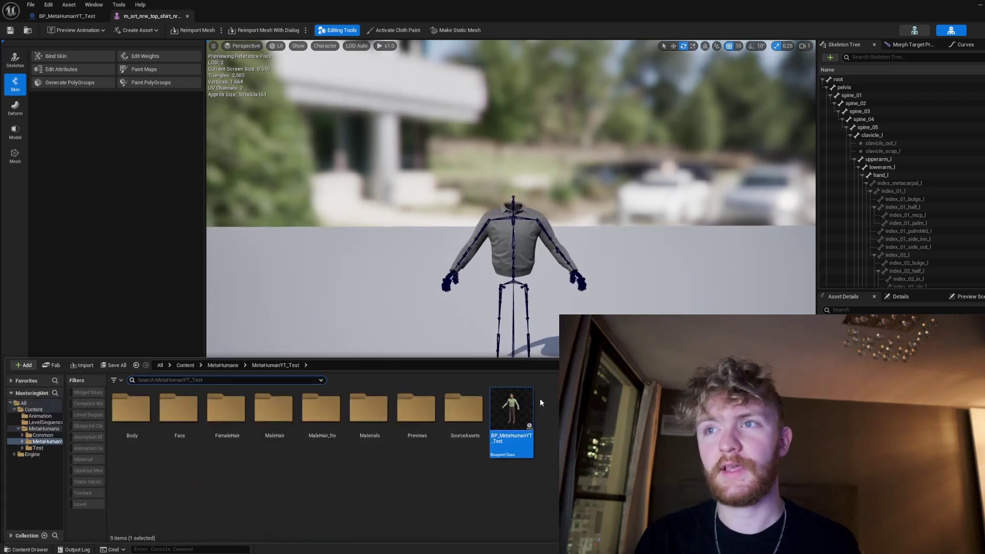
Locate the Torso's shirt mesh in the project content and export it as m_srt_nrw_top_shirt_nrm_Cinematic.FBX into the Content folder with the default FBX options.
click(79, 18)
click(899, 265)
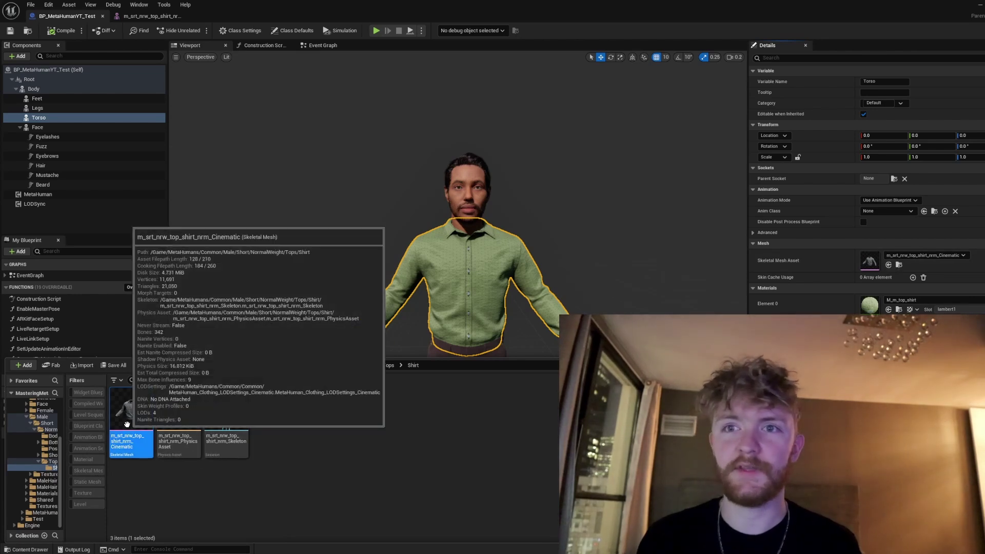
right_click(133, 425)
mouse_move(190, 281)
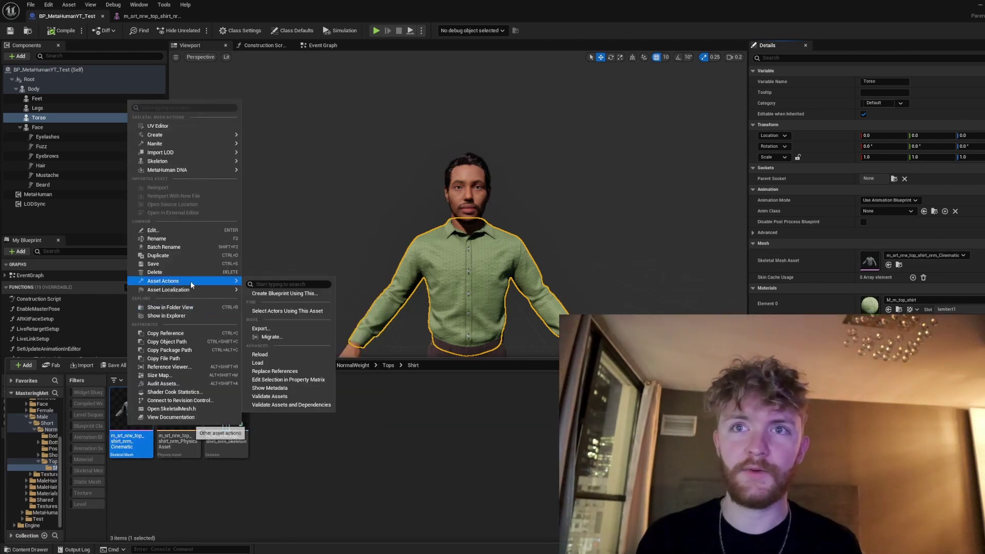
click(268, 329)
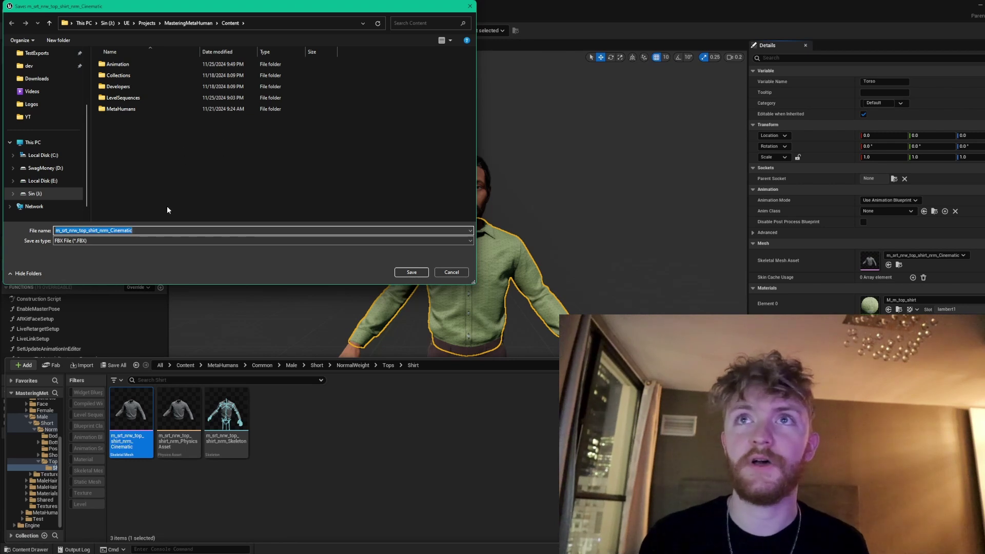
click(412, 272)
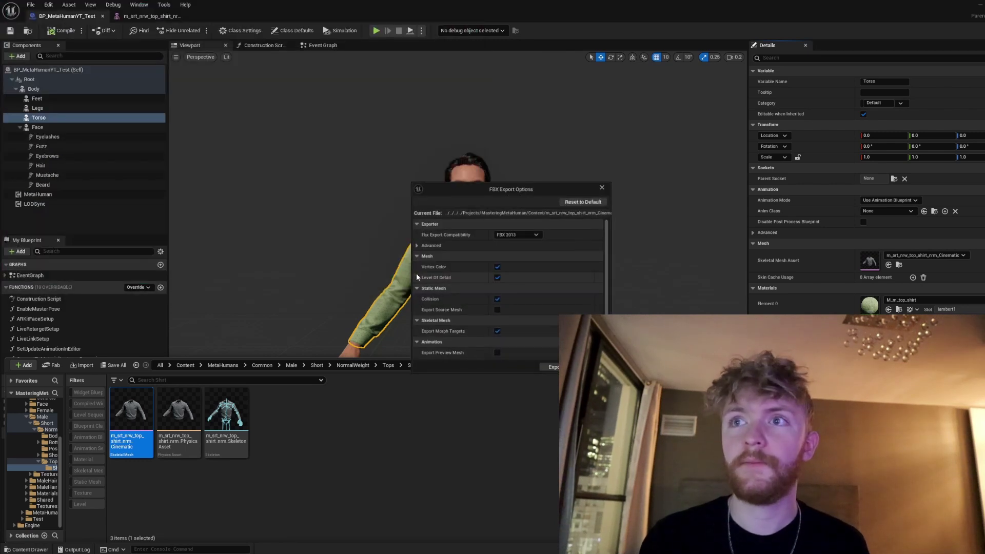
scroll(533, 271, down, 4)
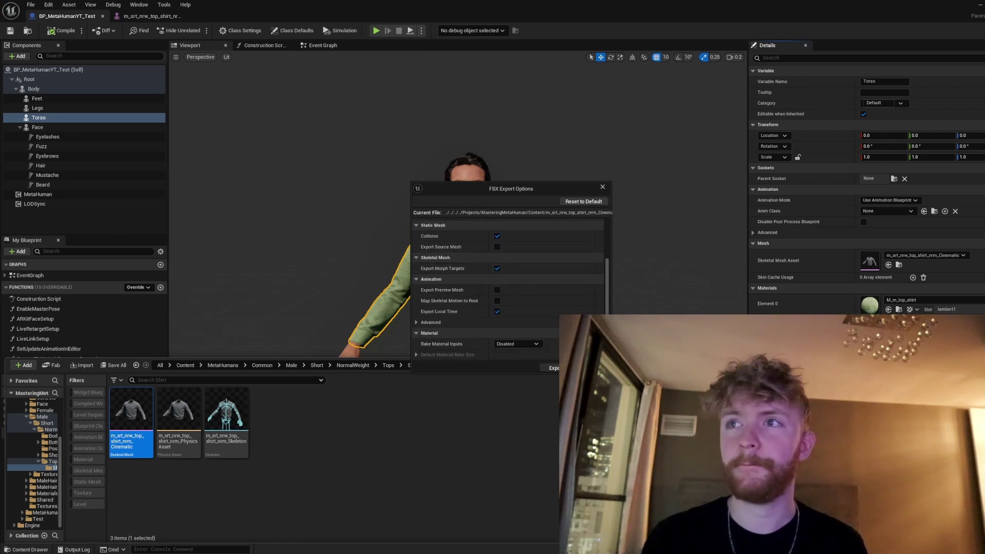
click(554, 368)
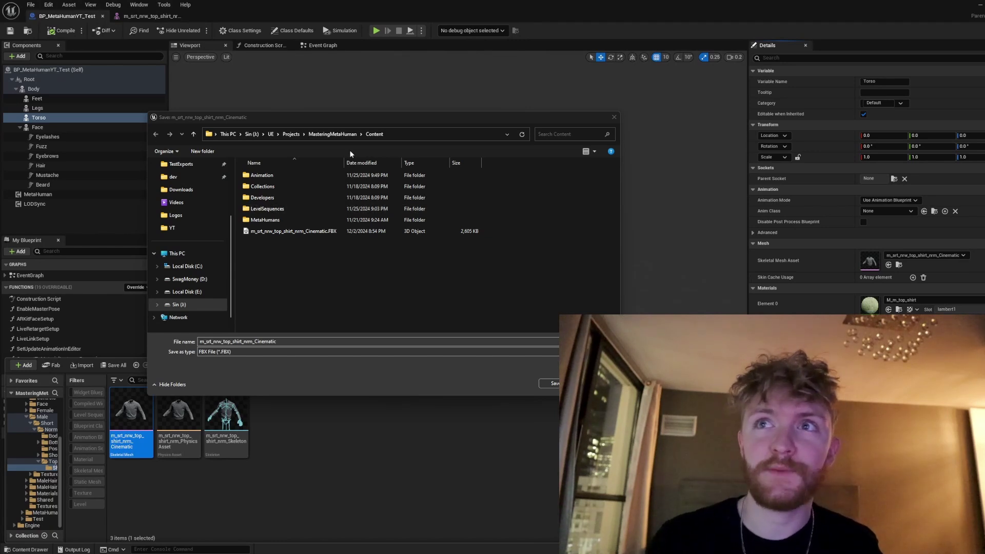
Switch to Maya and import the exported shirt FBX from J:\UE\Projects\MasteringMetaHuman\Content.
drag(374, 120, 522, 119)
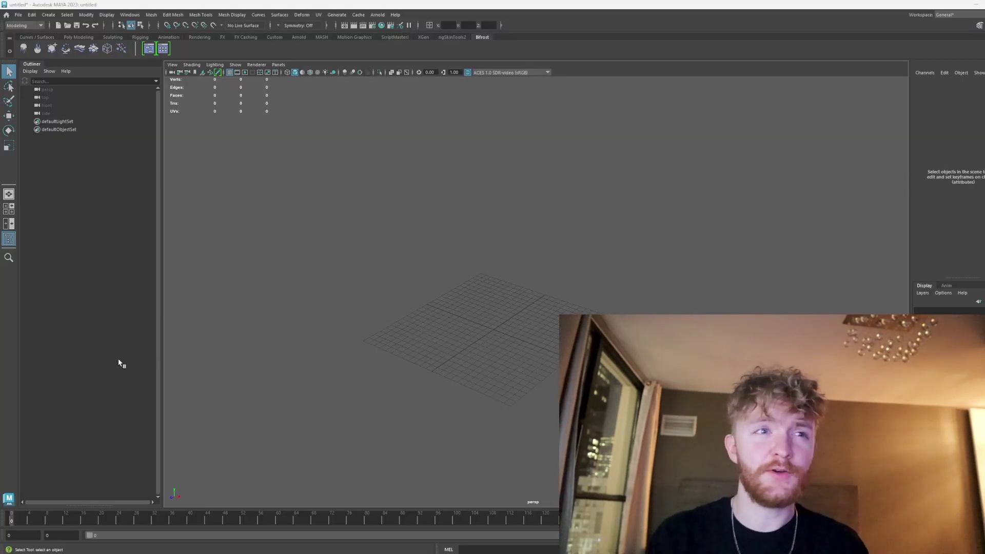
click(19, 15)
mouse_move(68, 14)
mouse_move(18, 15)
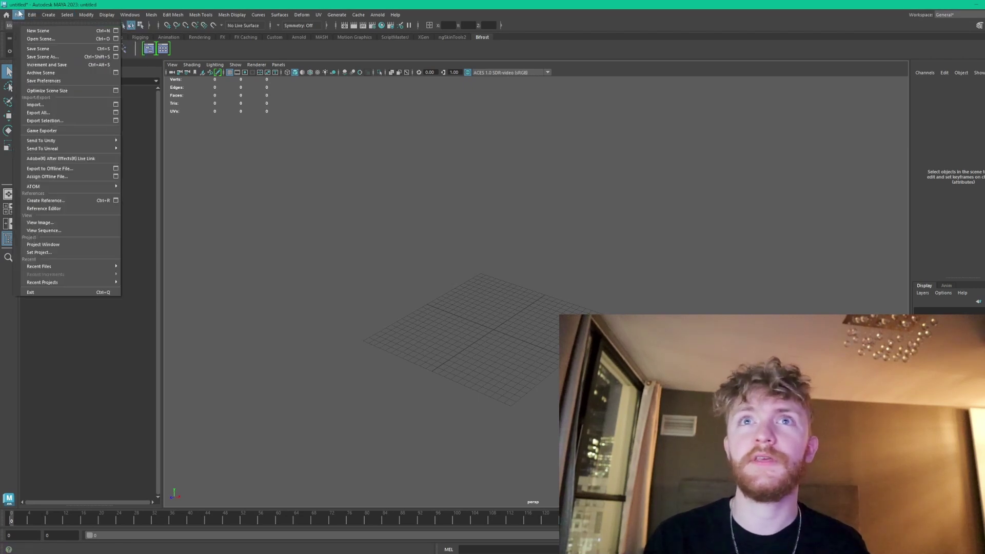
click(42, 105)
click(383, 180)
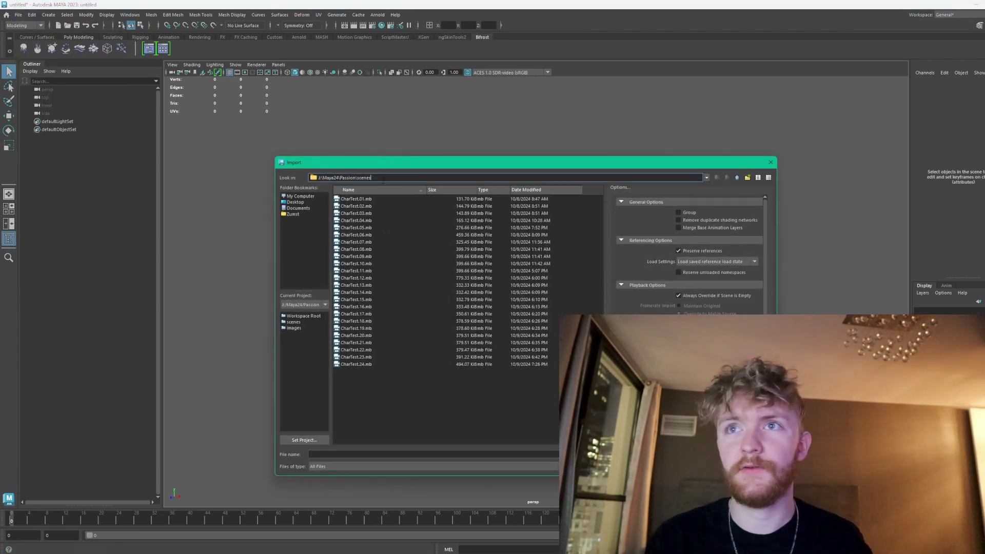
key(ctrl+a)
text(J:\UE\Projects\MasteringMetaHuman\Content)
key(Return)
double_click(380, 235)
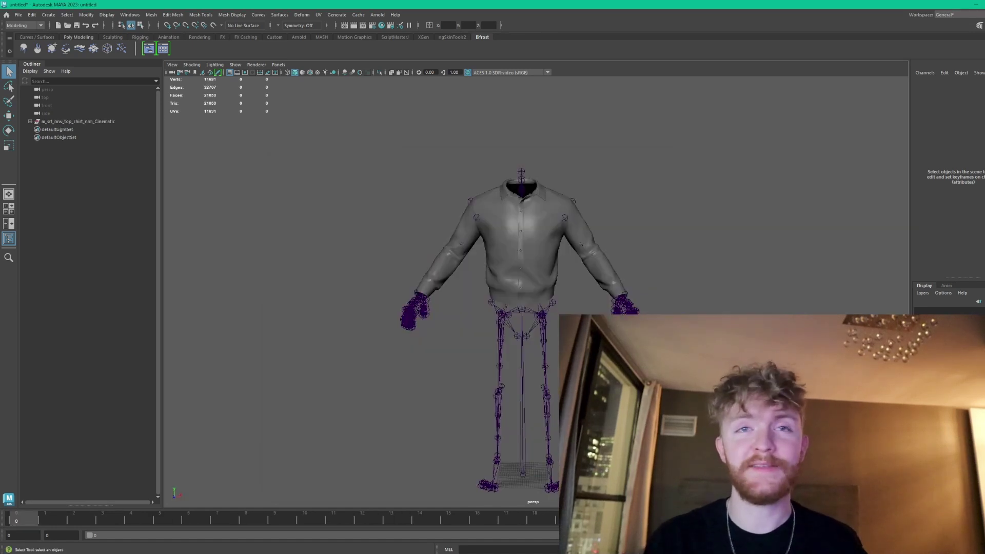
Check the imported shirt mesh and the pelvis joint, and expand the complete skeleton hierarchy under the shirt's root group.
click(544, 189)
alt+drag(556, 200, 568, 203)
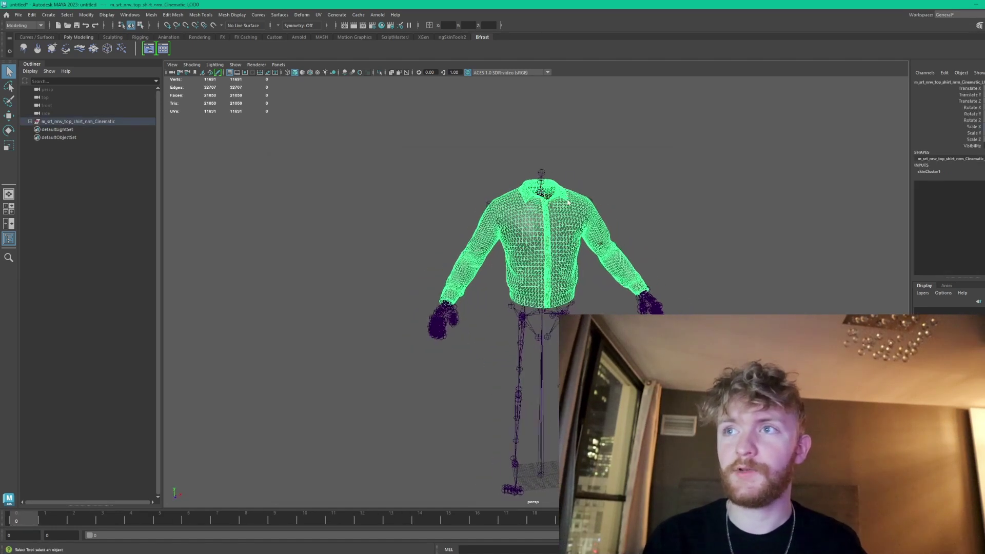
click(541, 314)
mouse_move(541, 314)
alt+mouse_down()
mouse_move(565, 287)
mouse_move(537, 272)
alt+mouse_up()
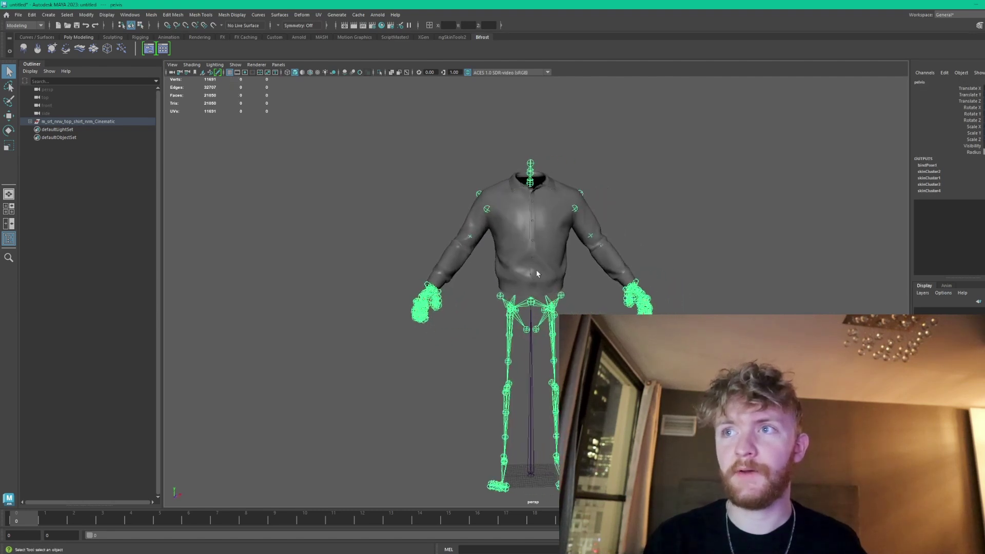
scroll(527, 200, up, 1)
shift+click(30, 121)
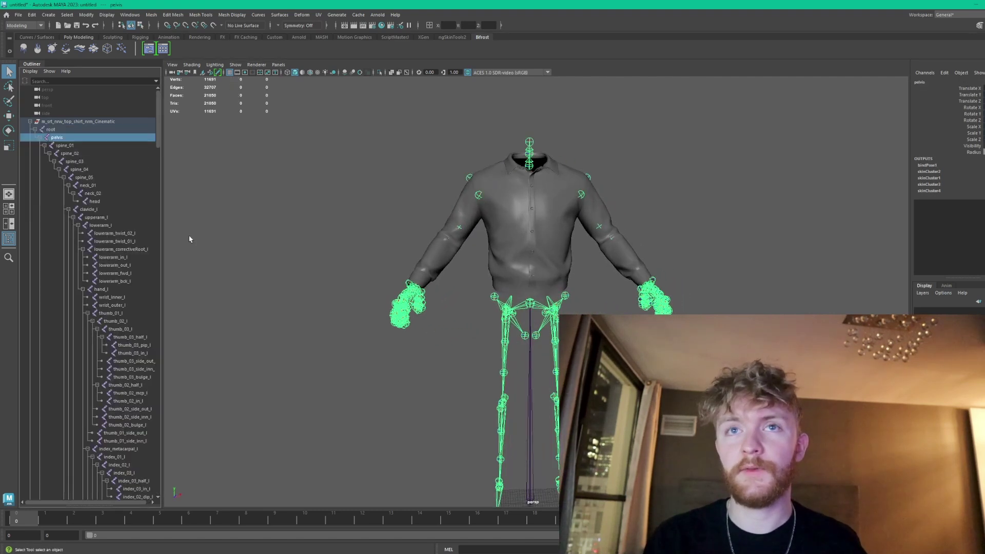
Test the shirt's skinning by rotating the spine_05 joint, and undo the rotation.
click(95, 185)
click(84, 177)
key(e)
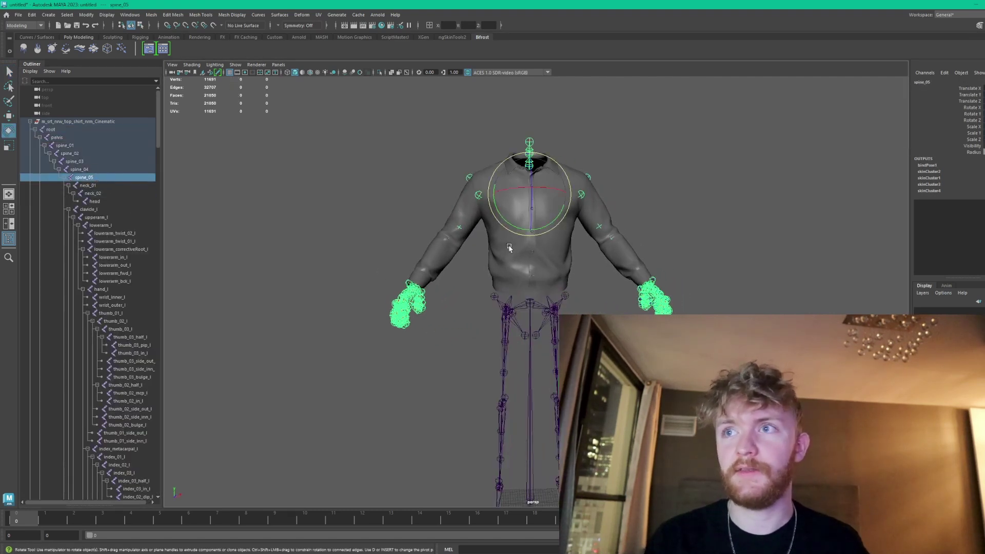
mouse_move(531, 200)
mouse_down()
mouse_move(532, 228)
mouse_move(530, 188)
mouse_up()
alt+drag(530, 188, 550, 274)
key(ctrl+z)
Examine the skinned shirt mesh and its skeleton from several angles, leaving nothing selected.
alt+right_drag(550, 275, 685, 294)
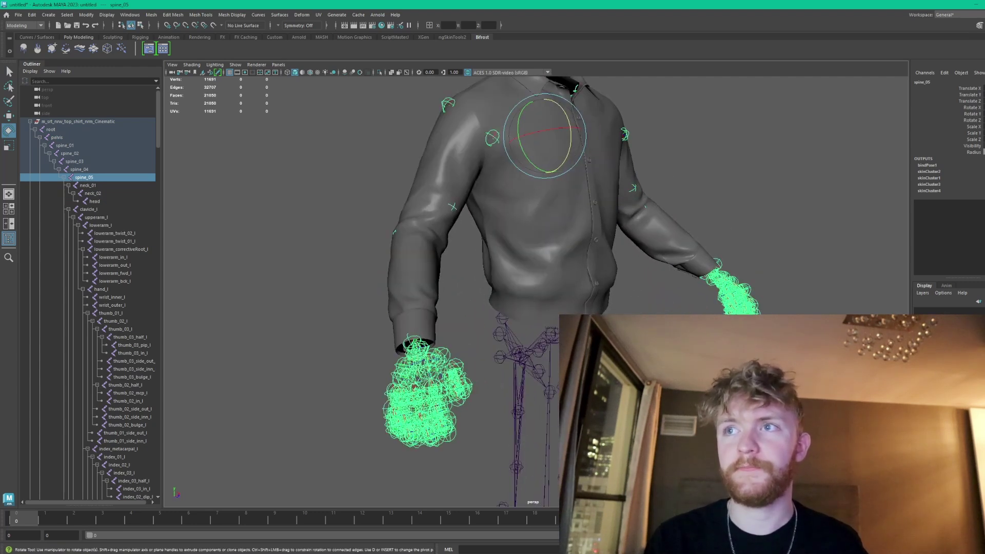
click(672, 295)
alt+middle_drag(672, 295, 626, 363)
alt+right_drag(626, 363, 521, 377)
alt+drag(522, 376, 499, 378)
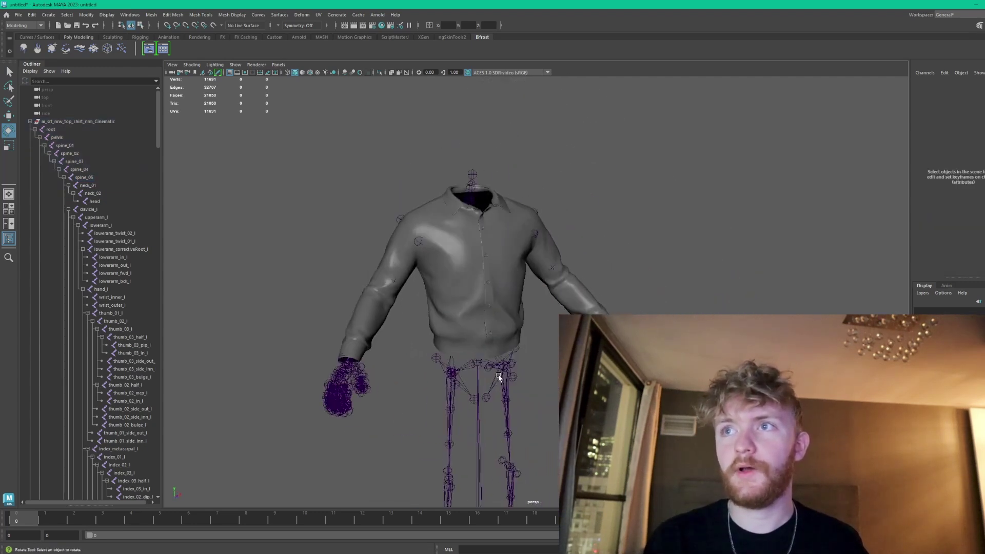
click(462, 285)
alt+drag(513, 314, 553, 311)
alt+drag(491, 267, 475, 262)
click(361, 160)
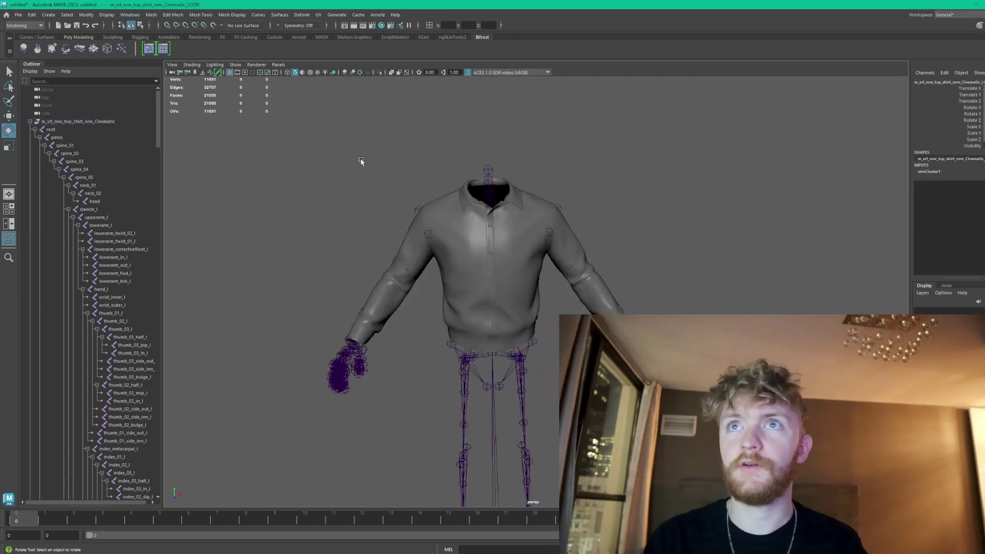
Quad-draw a sleeveless vest mesh over the live shirt surface with Object X symmetry, and turn the live surface off.
click(454, 224)
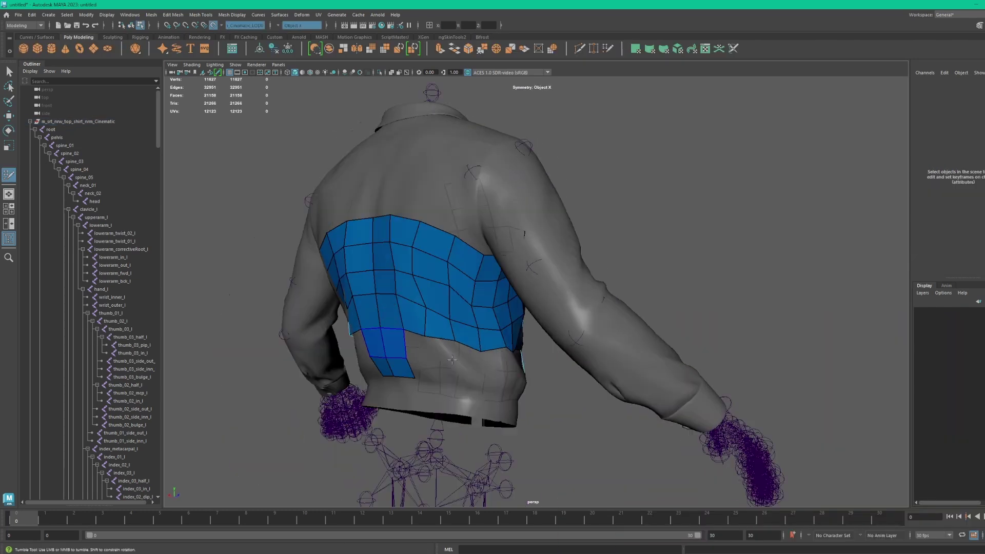
mouse_move(425, 354)
alt+mouse_down()
mouse_move(413, 425)
mouse_move(471, 353)
mouse_move(497, 378)
mouse_move(479, 273)
mouse_move(528, 310)
mouse_move(492, 311)
mouse_move(514, 328)
mouse_move(680, 236)
mouse_move(534, 338)
mouse_move(554, 361)
mouse_move(599, 373)
mouse_move(528, 299)
mouse_move(638, 286)
mouse_move(510, 387)
mouse_move(528, 370)
mouse_move(546, 271)
mouse_move(532, 367)
mouse_move(539, 359)
mouse_move(328, 198)
mouse_move(519, 323)
mouse_move(545, 363)
mouse_move(578, 299)
alt+mouse_up()
key(q)
click(213, 25)
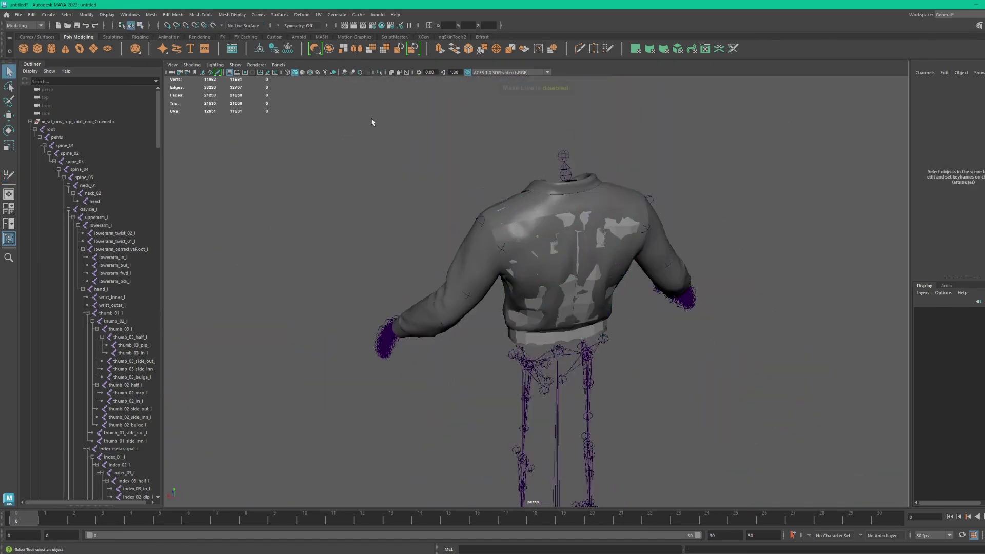
Extrude the vest mesh outward to give it thickness, and bevel its edges with an adjusted fraction.
click(525, 244)
key(r)
mouse_move(526, 244)
alt+mouse_down()
mouse_move(563, 248)
mouse_move(479, 207)
alt+mouse_up()
key(ctrl+e)
alt+drag(478, 208, 564, 231)
key(ctrl+b)
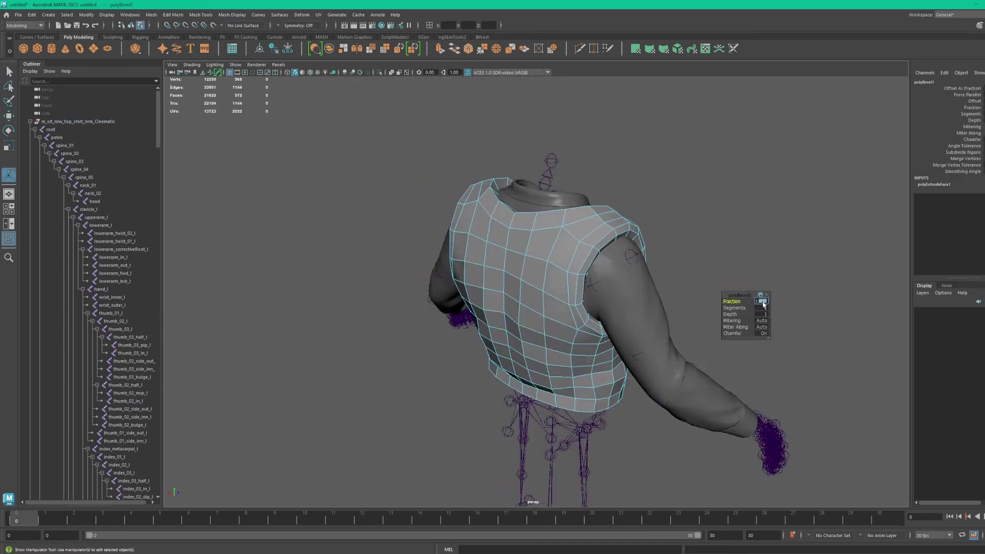
drag(759, 301, 767, 301)
Bevel another edge loop on the vest, and show the mesh in smooth preview in object mode.
double_click(453, 238)
alt+drag(616, 267, 687, 300)
key(ctrl+b)
key(3)
key(F8)
key(q)
scroll(553, 319, down, 4)
click(657, 287)
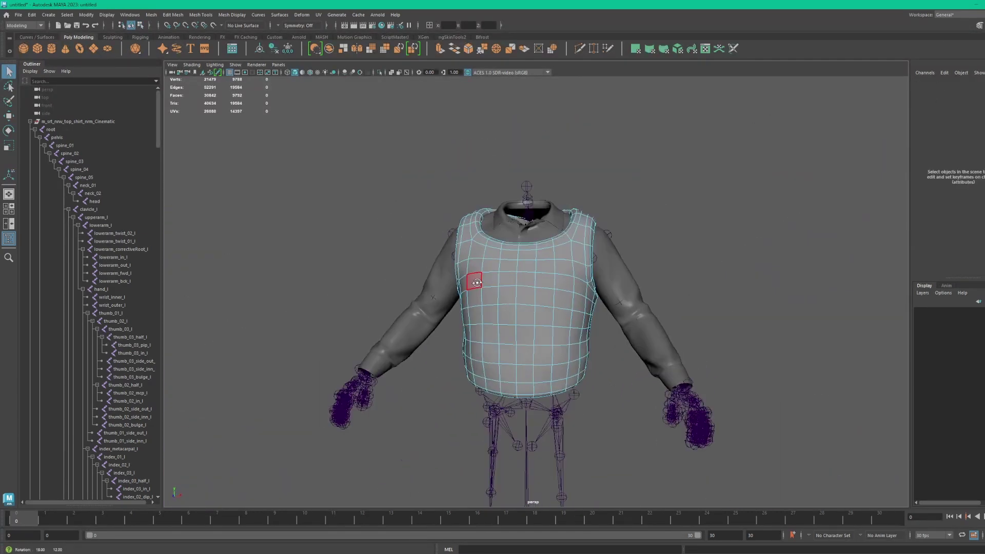
Extrude horizontal face loops around the vest into padded bands, and smooth the mesh with 1 division.
shift+double_click(525, 299)
shift+double_click(525, 335)
key(ctrl+e)
drag(534, 279, 550, 293)
alt+drag(477, 282, 501, 282)
right_drag(501, 282, 500, 321)
drag(431, 285, 549, 292)
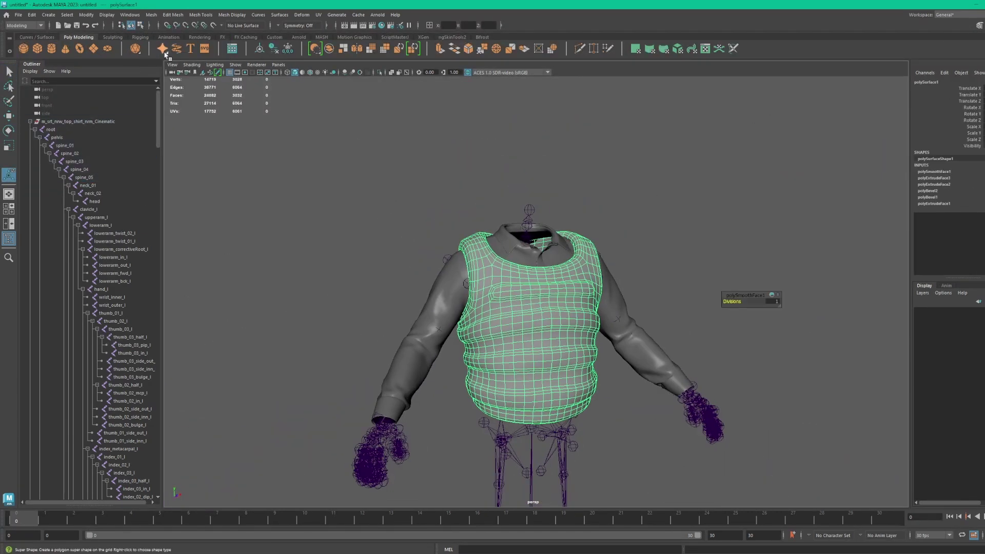
Soften the vest's surface with the Smooth sculpting tool, and delete the mesh's construction history.
click(112, 37)
click(37, 48)
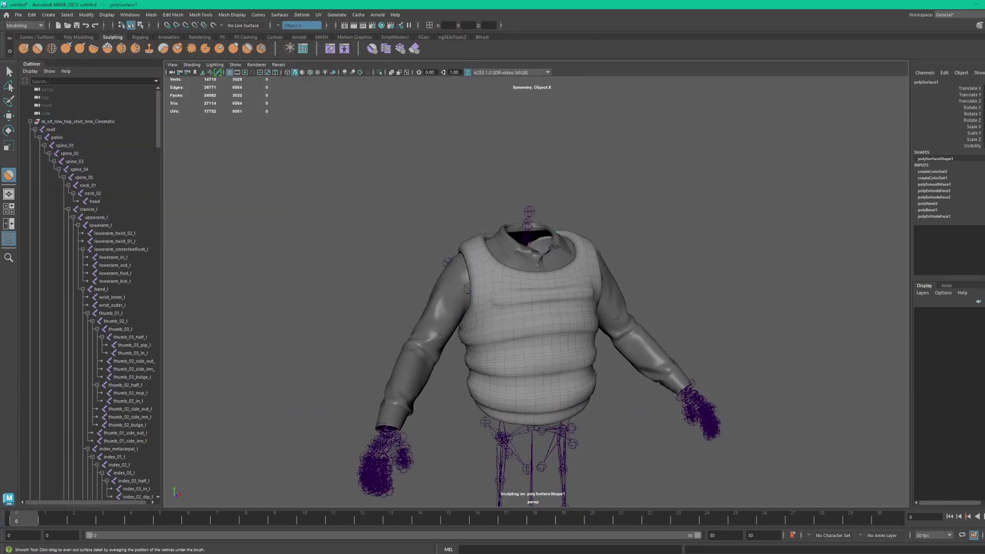
alt+drag(359, 222, 718, 223)
key(q)
click(78, 36)
key(alt+shift+d)
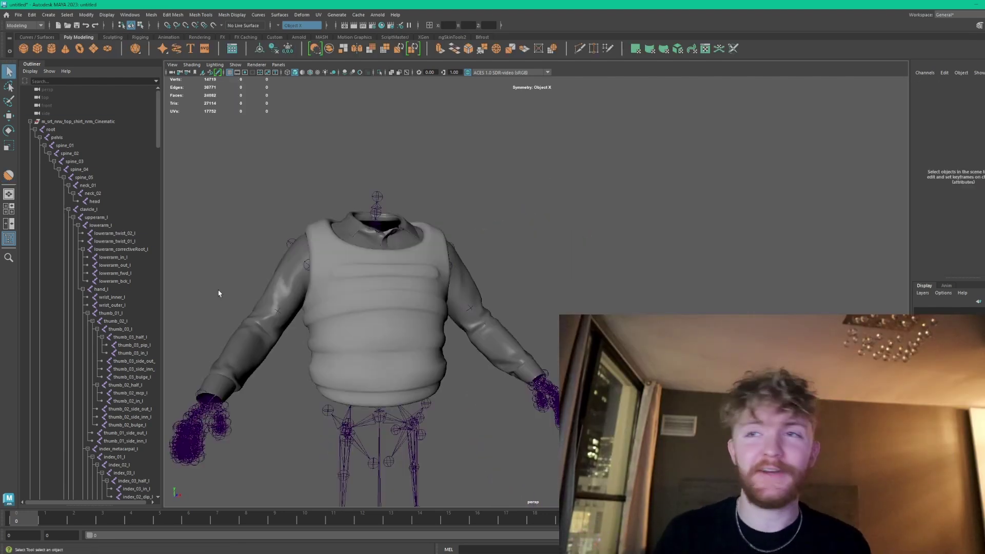
Select the vest mesh together with the skeleton's root joint.
alt+drag(218, 293, 426, 317)
click(391, 230)
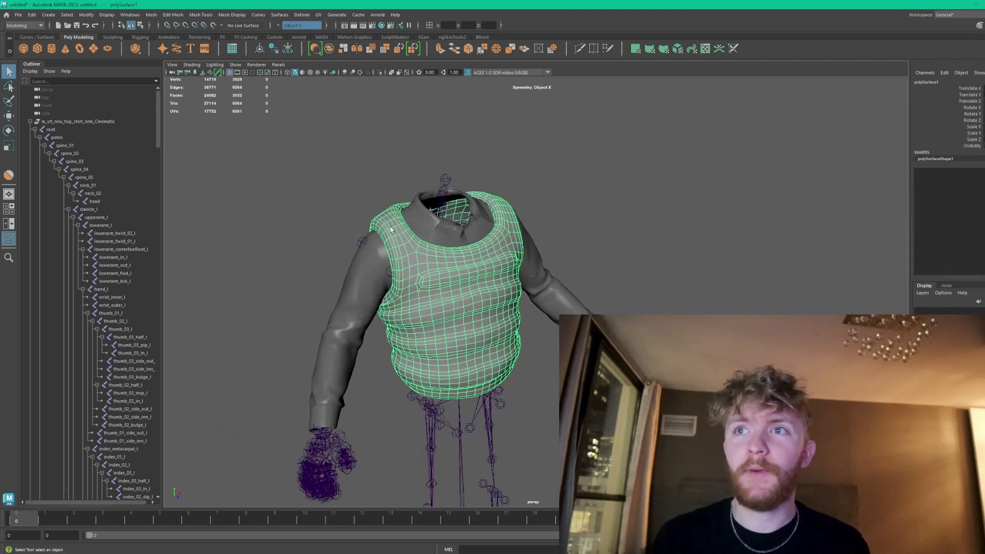
alt+drag(391, 230, 379, 227)
click(415, 167)
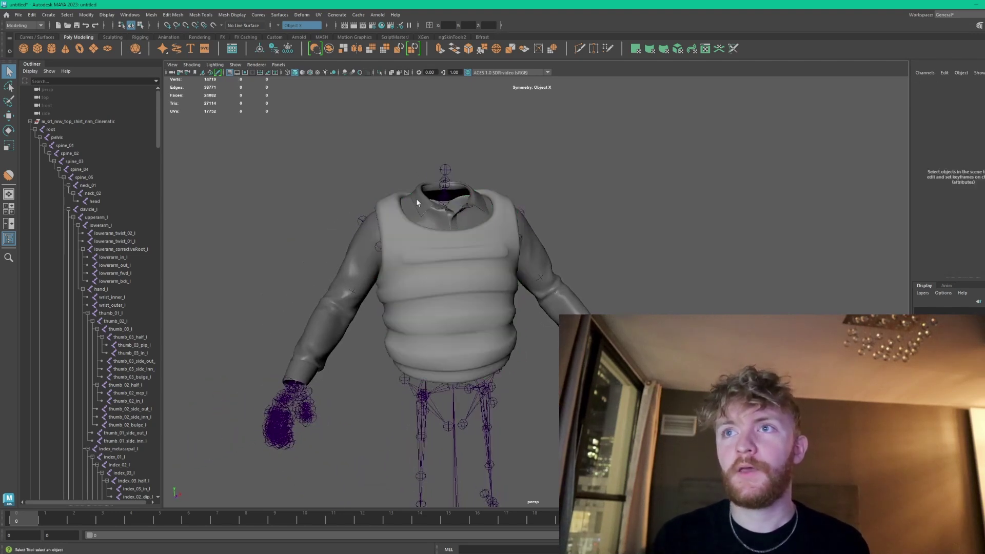
click(388, 204)
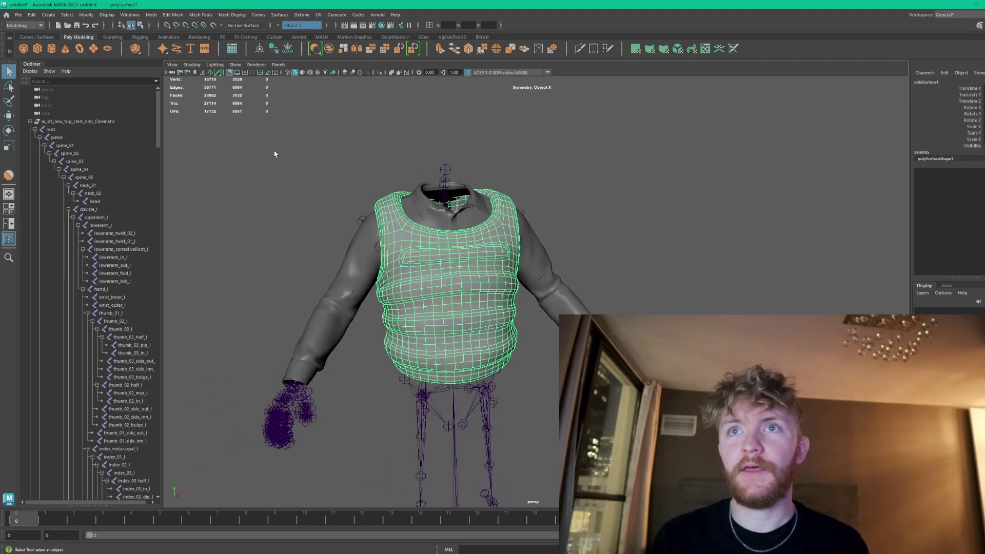
click(77, 131)
alt+middle_drag(305, 209, 326, 199)
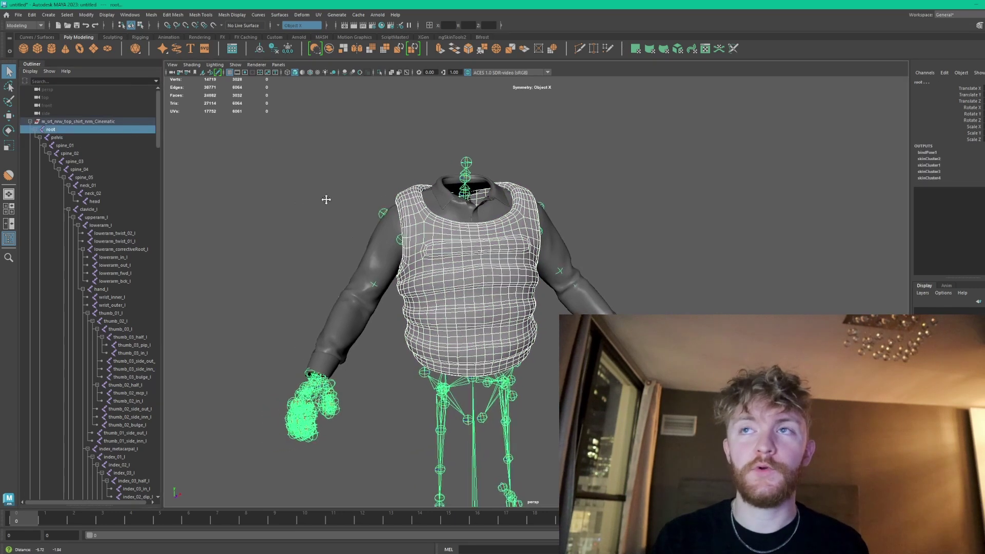
alt+drag(325, 199, 338, 202)
alt+middle_drag(339, 216, 369, 204)
alt+drag(368, 205, 344, 179)
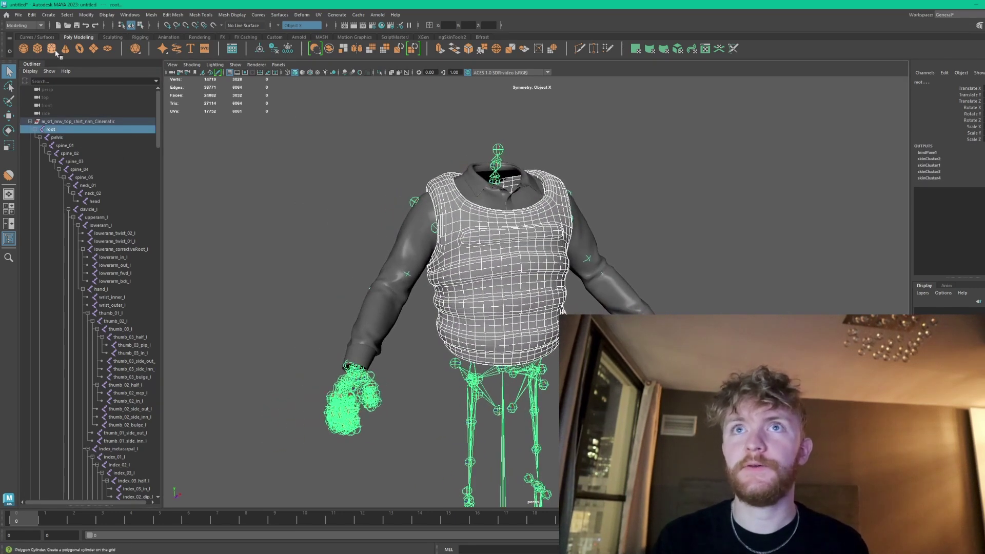
Bind the vest to the joint hierarchy using Bind Skin with its options reset to defaults, and minimize the options window.
click(25, 25)
click(20, 43)
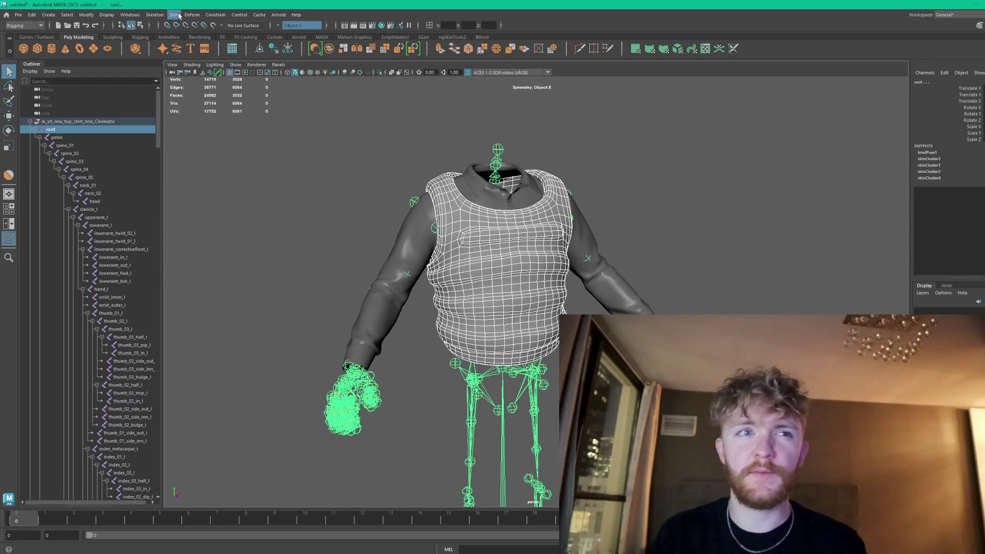
click(177, 15)
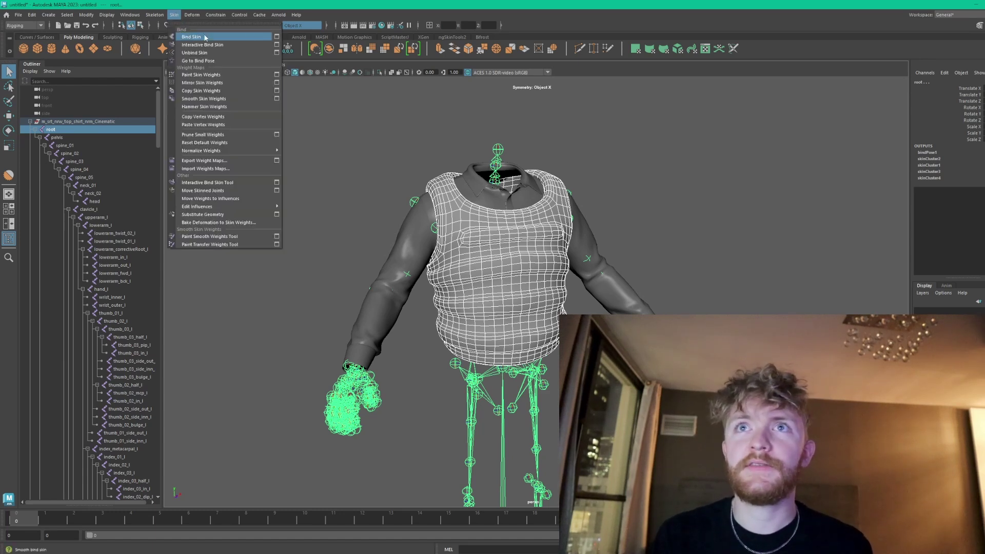
click(277, 38)
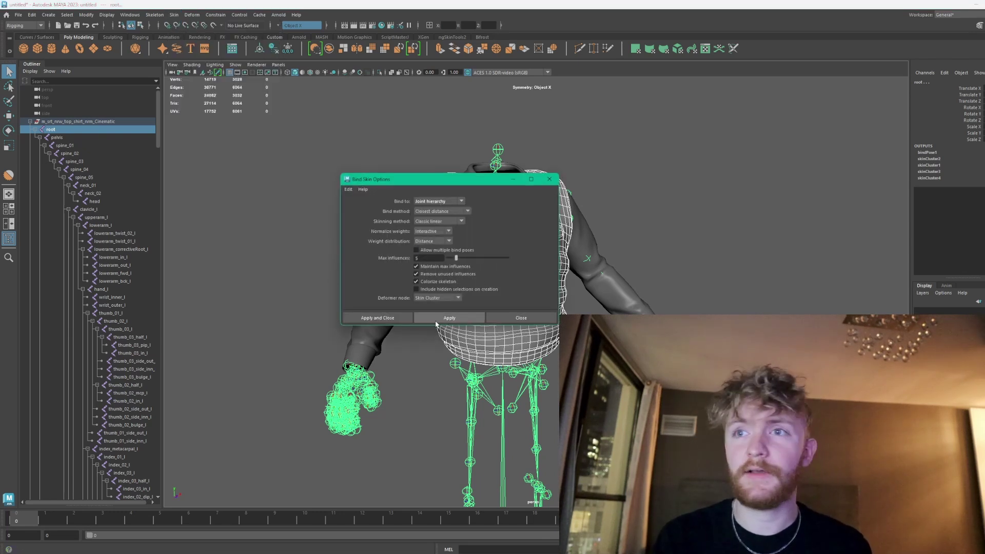
click(349, 189)
click(366, 206)
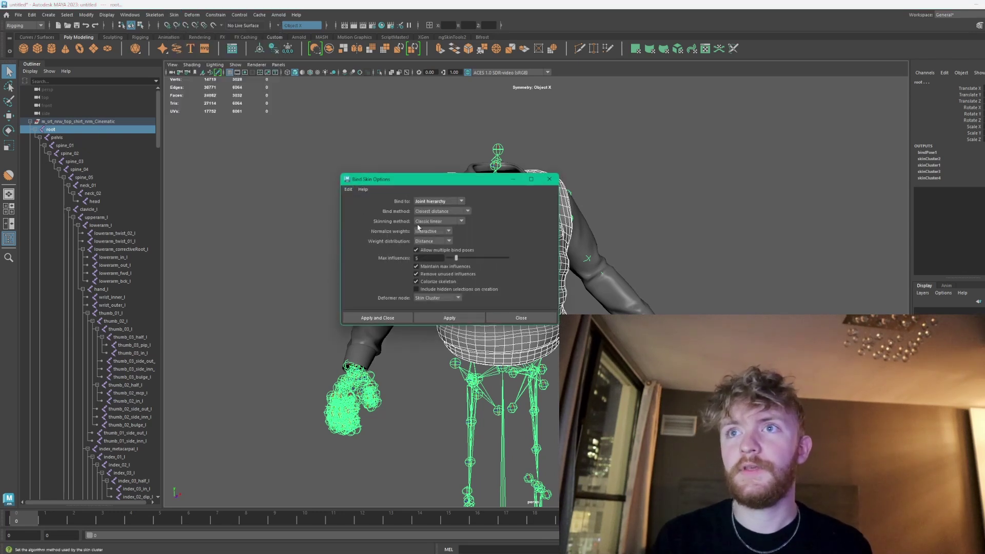
click(453, 319)
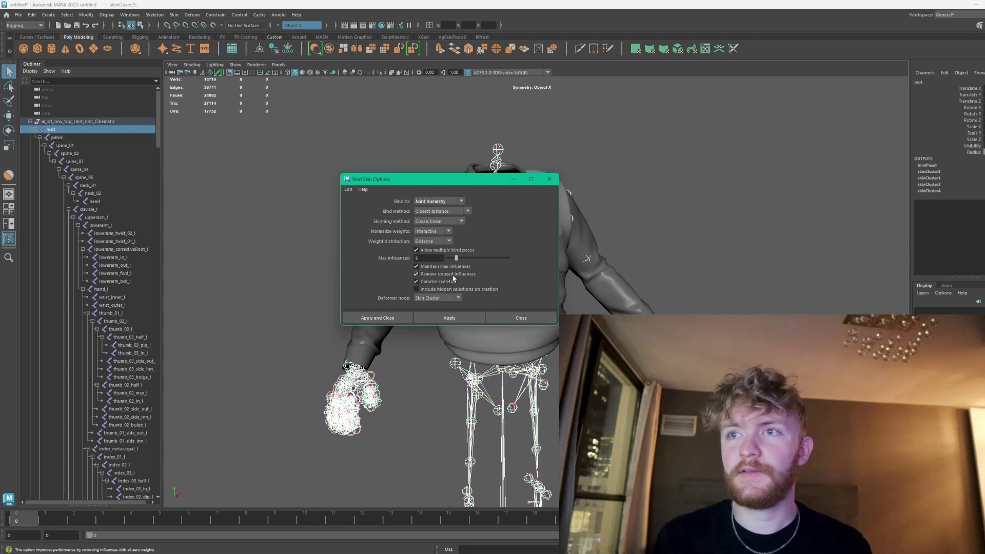
click(514, 179)
click(604, 198)
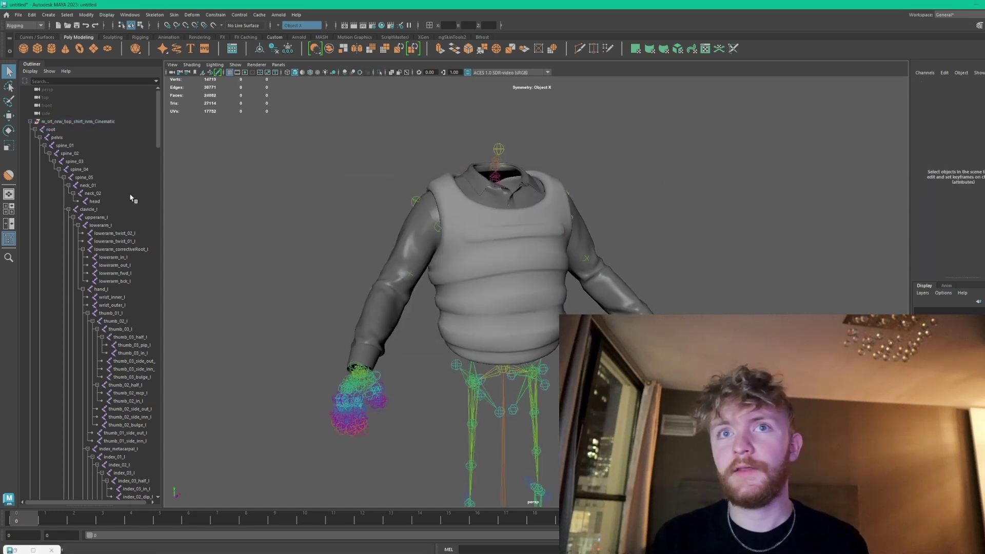
Rotate the spine_02 to spine_04 joints together to test how the bound vest deforms.
click(86, 162)
click(81, 154)
shift+click(91, 169)
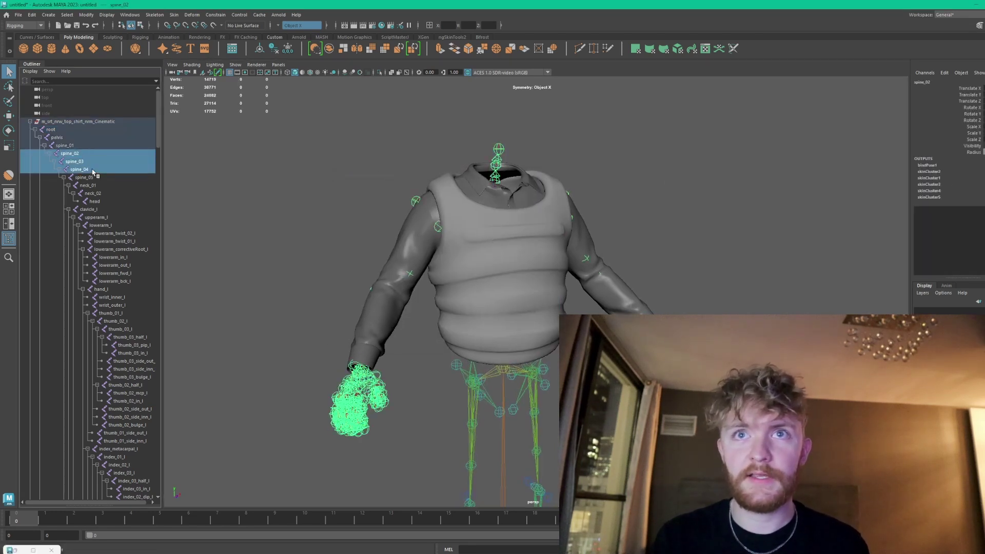
key(e)
drag(496, 253, 605, 220)
scroll(513, 262, up, 6)
key(q)
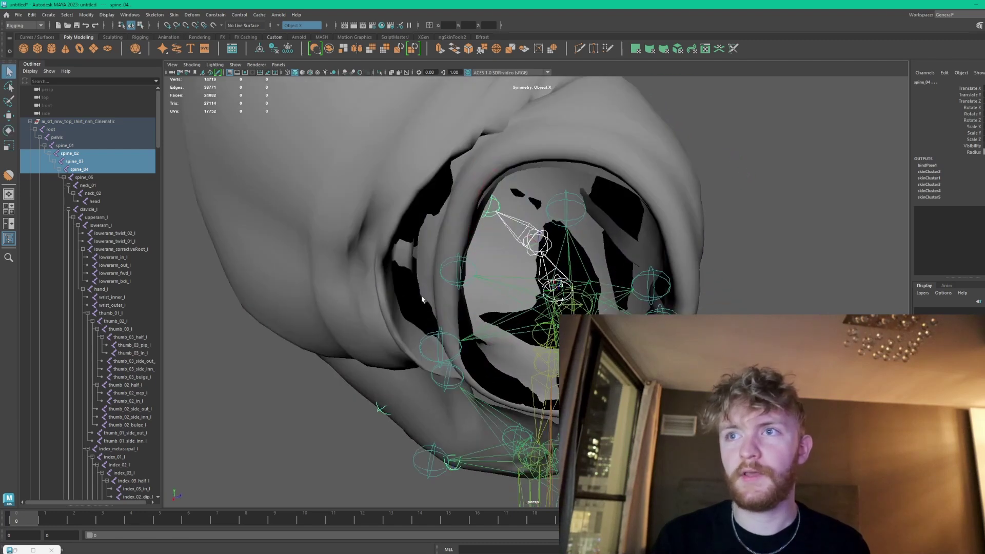
Inspect the vest against the shirt around the collar and armholes in the bent pose, and undo the spine rotation.
click(424, 299)
scroll(436, 292, down, 3)
scroll(441, 291, down, 3)
alt+drag(441, 291, 570, 303)
click(407, 273)
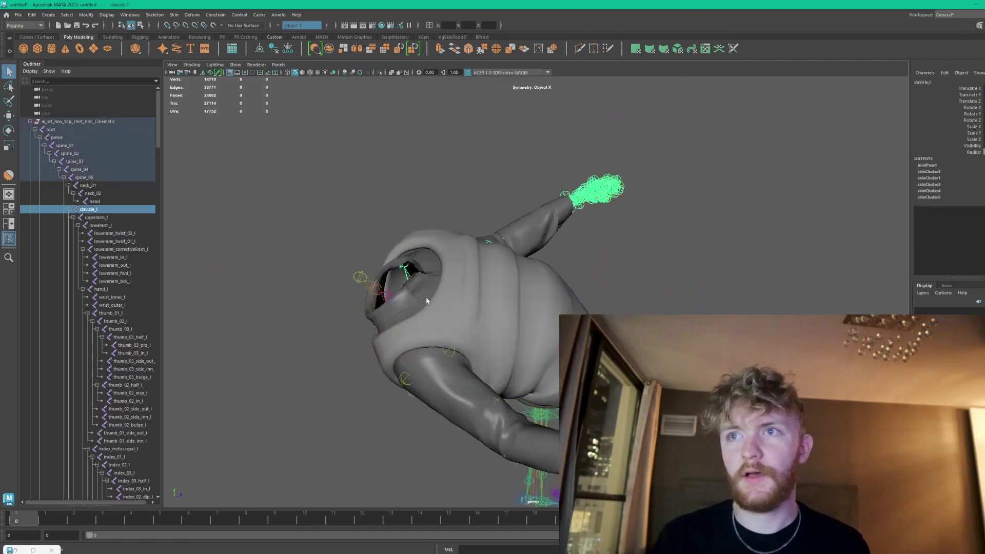
alt+drag(444, 405, 436, 404)
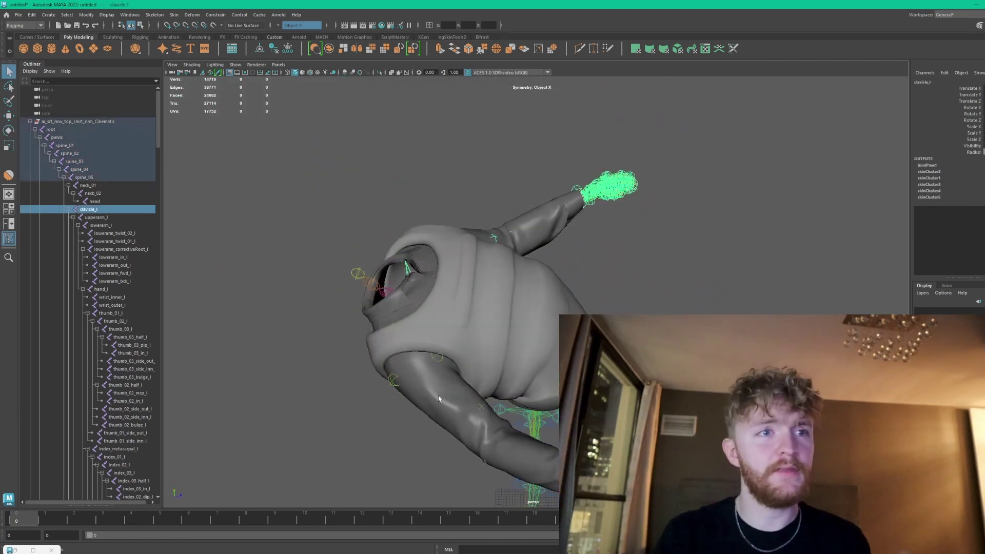
key(ctrl+z)
key(ctrl+z)
Copy the skin weights from the shirt mesh to the vest mesh, and clear the selection.
alt+drag(557, 368, 359, 259)
click(380, 277)
shift+click(448, 241)
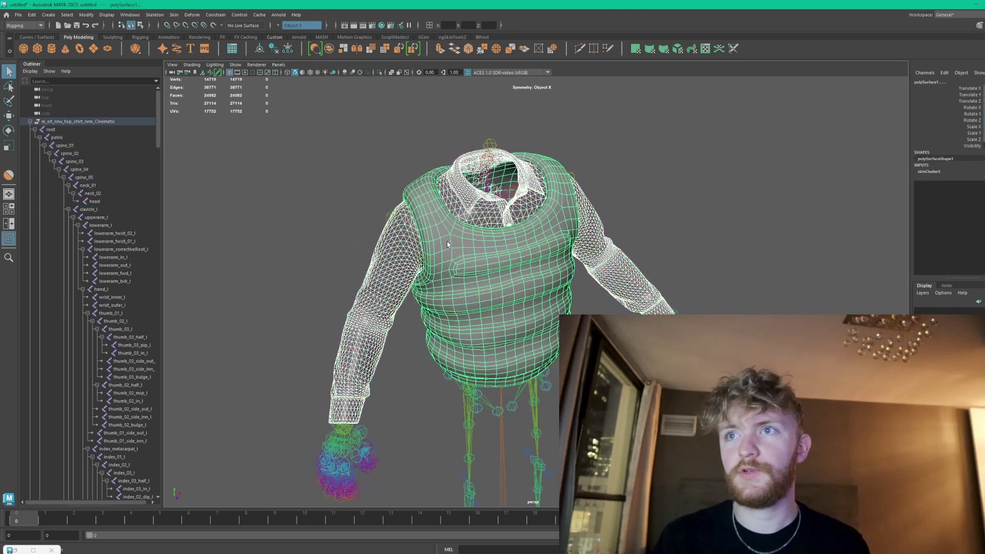
alt+middle_drag(448, 246, 461, 289)
scroll(461, 288, up, 3)
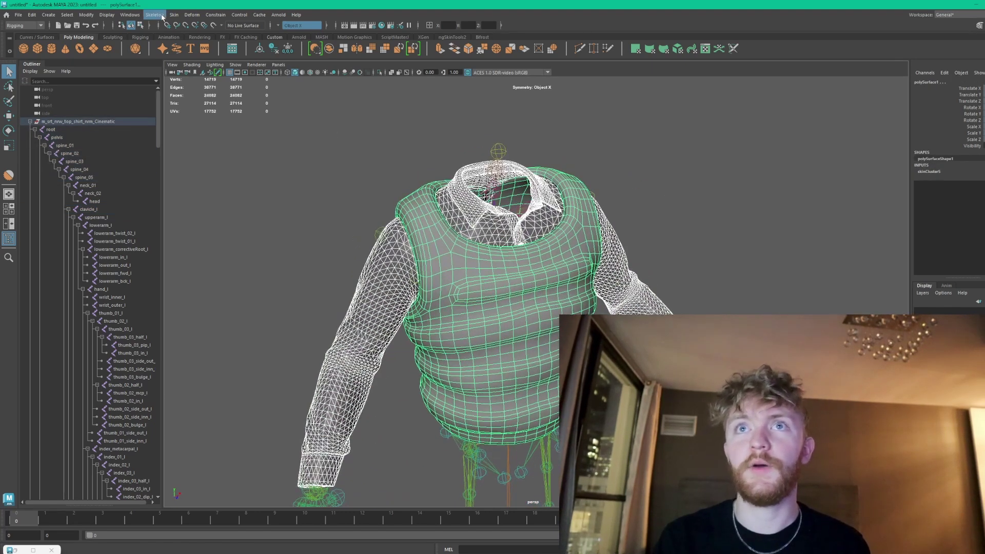
click(174, 14)
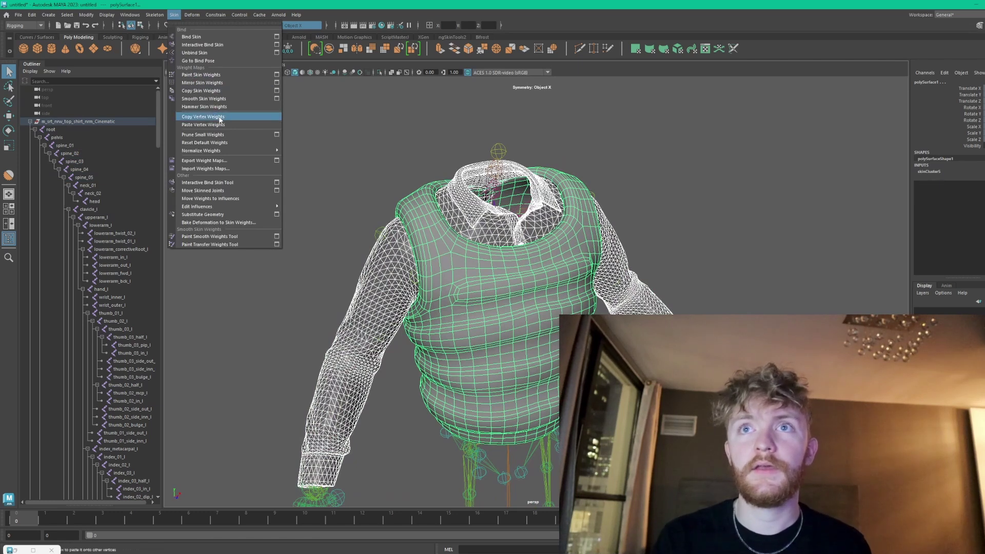
click(217, 91)
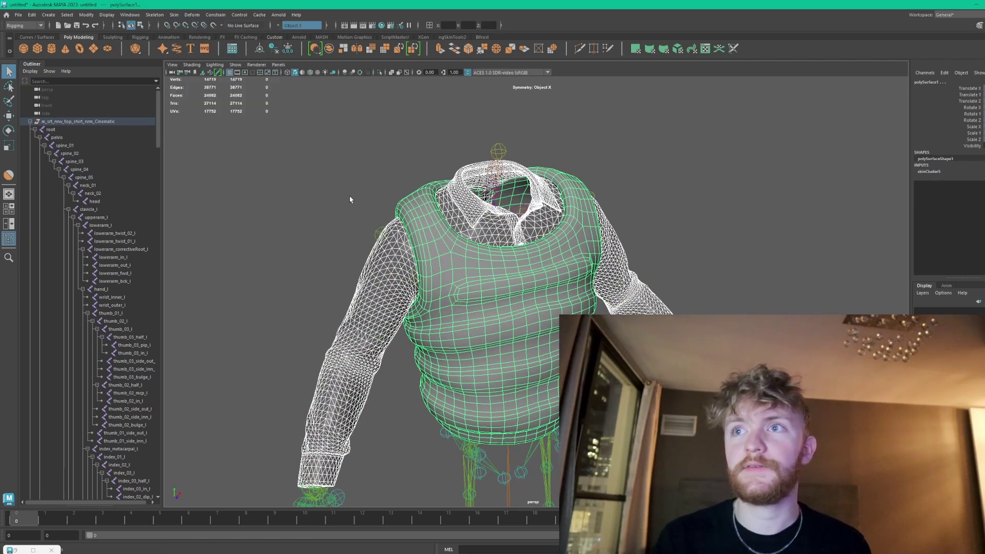
click(390, 222)
Test the copied weights by rotating the spine_02 to spine_05 joints together, and undo the rotation.
scroll(405, 228, down, 3)
alt+drag(451, 262, 168, 190)
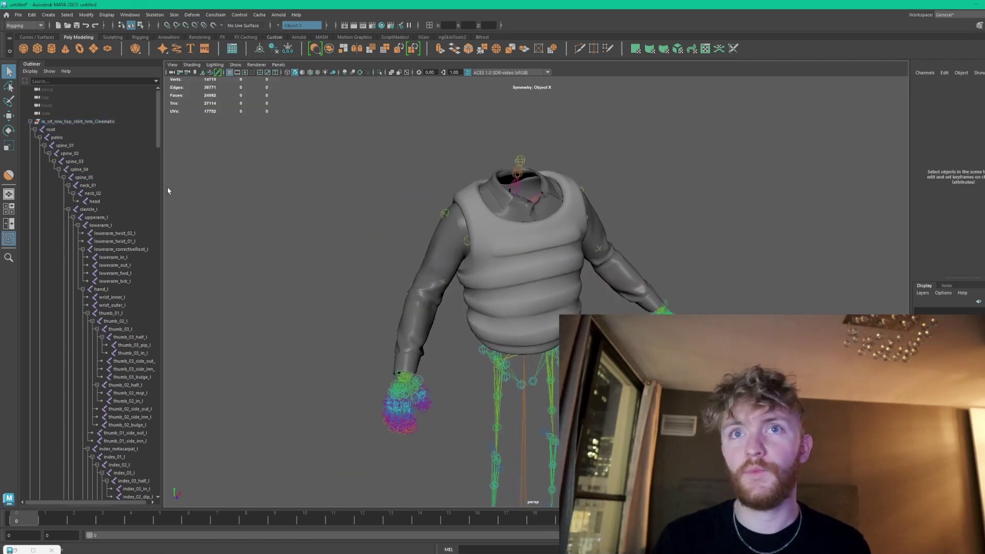
click(71, 153)
shift+click(84, 177)
key(e)
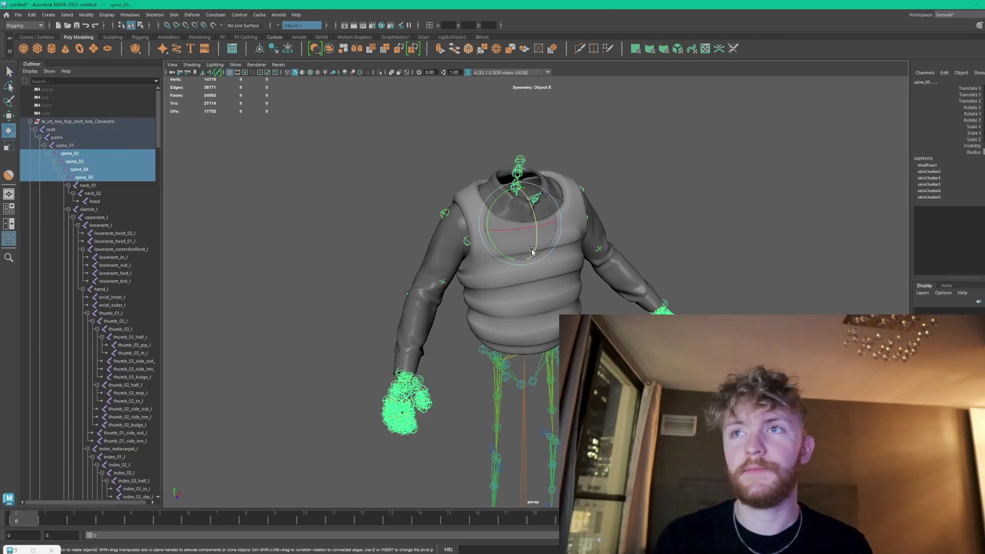
drag(530, 240, 538, 204)
key(ctrl+z)
Hide the original shirt mesh, keeping only the vest and the skeleton on display.
alt+drag(683, 229, 827, 216)
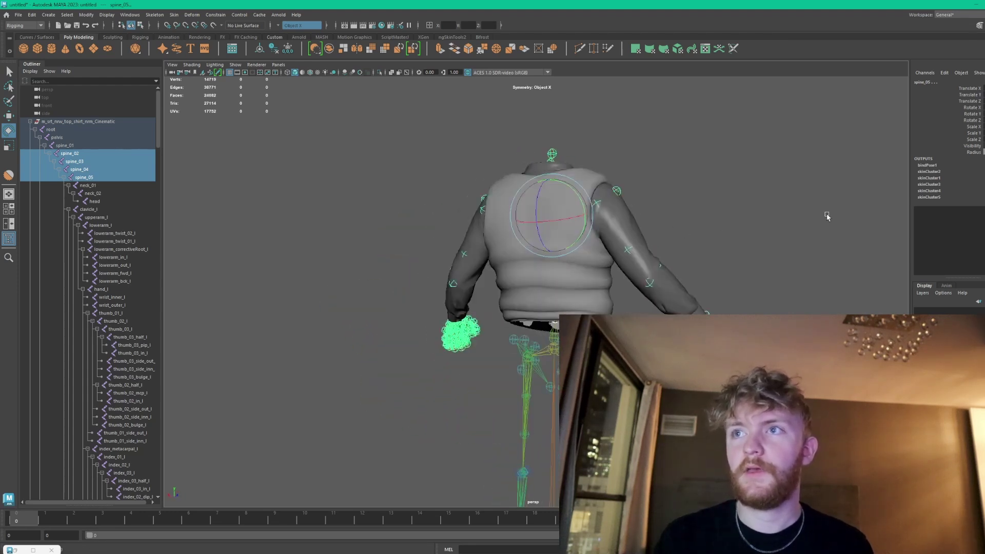
click(700, 235)
alt+drag(702, 236, 441, 247)
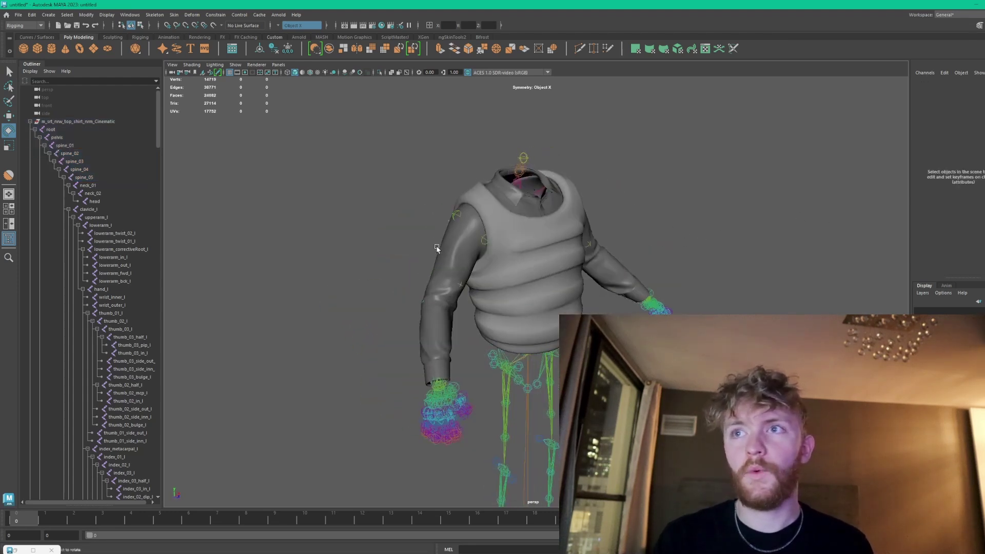
click(443, 245)
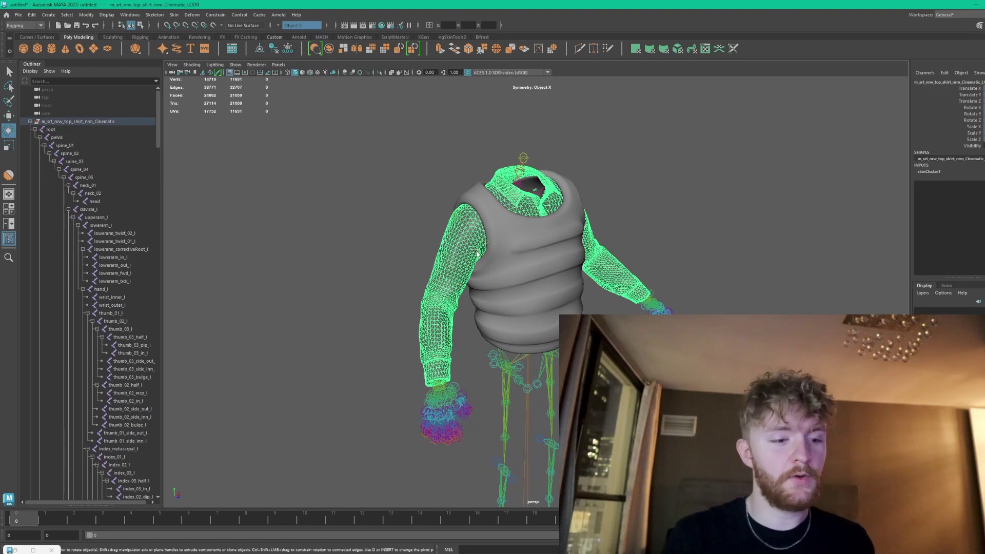
key(ctrl+h)
Select the upperarm_r joint and look over the vest on its skeleton.
click(462, 231)
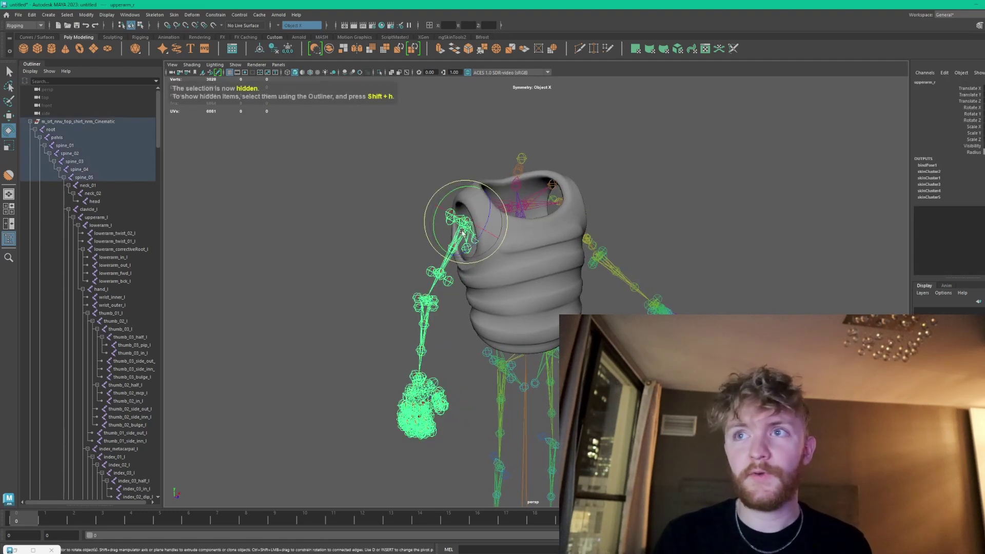
key(q)
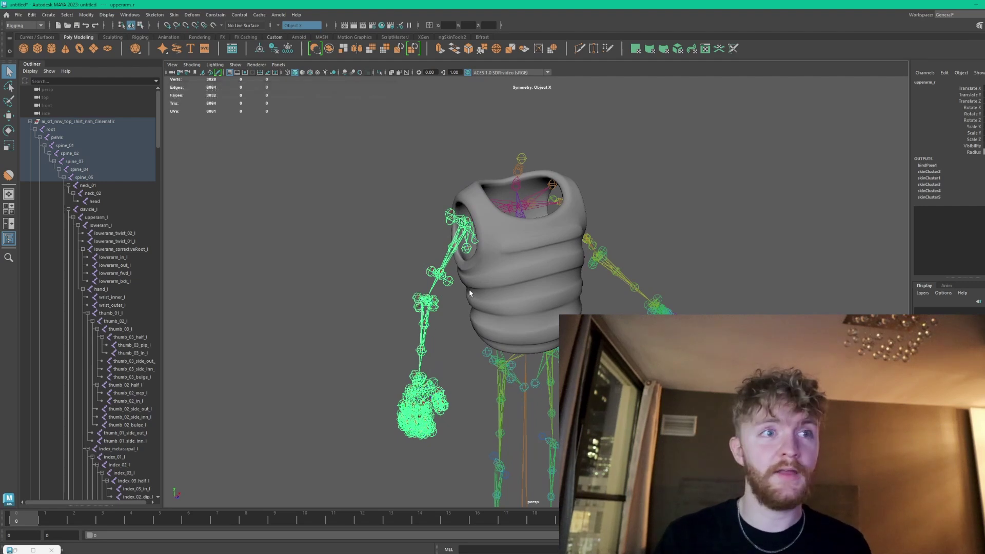
alt+drag(471, 240, 473, 293)
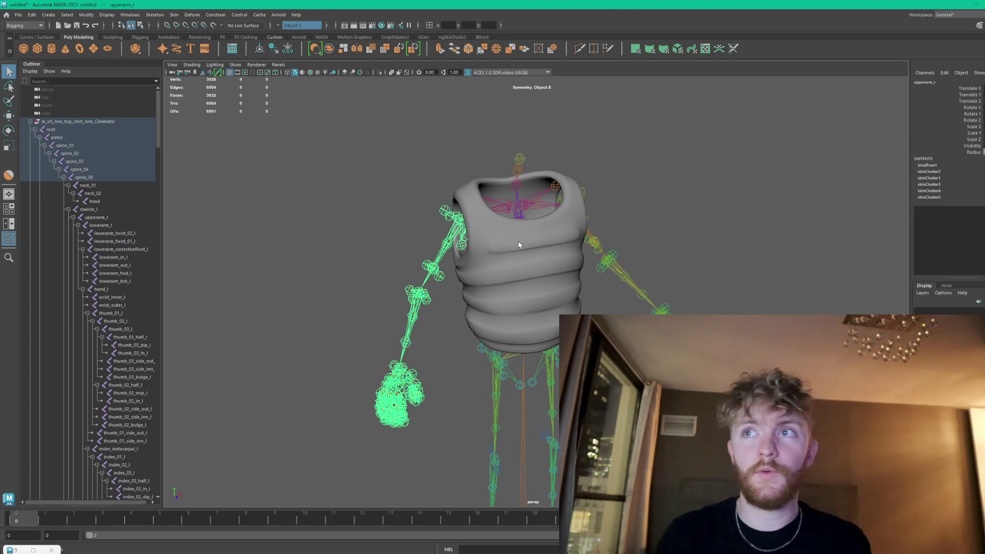
alt+drag(518, 241, 517, 207)
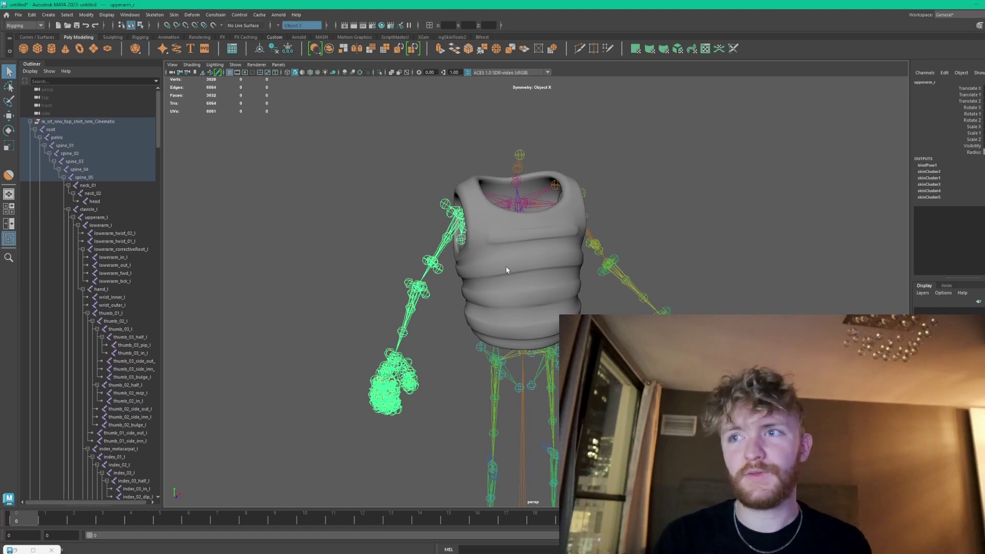
Clear the joint selection and look over the vest on the skeleton from another angle.
alt+drag(507, 271, 508, 274)
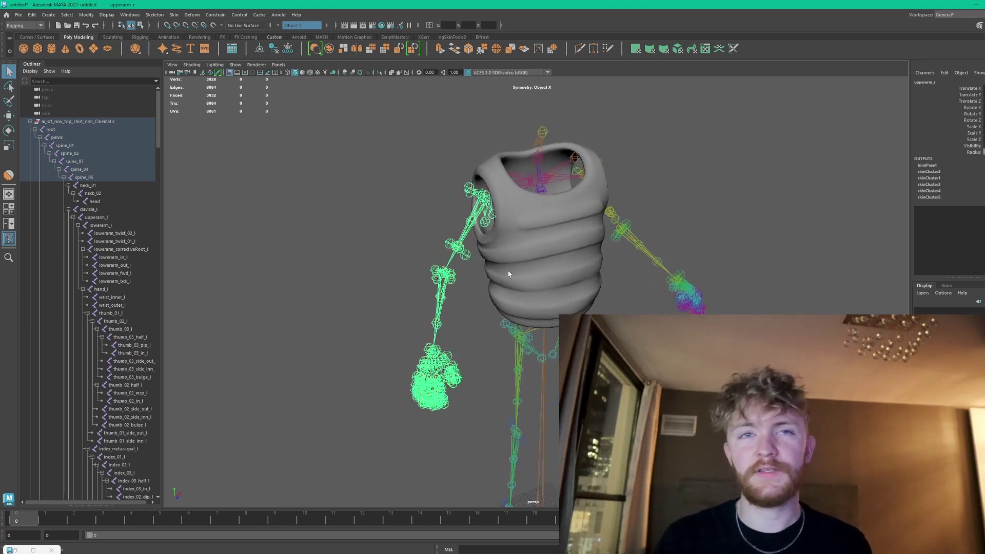
click(386, 251)
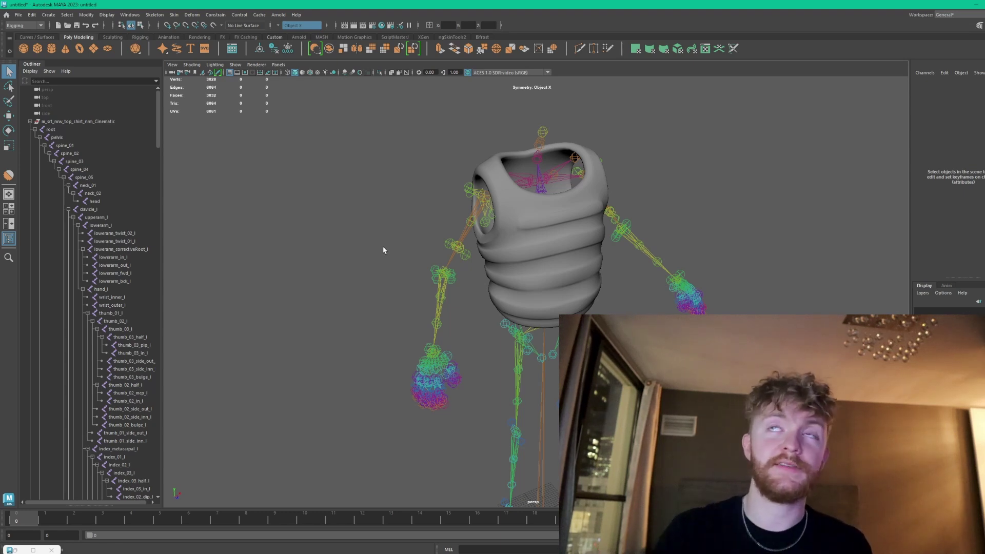
alt+drag(430, 249, 434, 315)
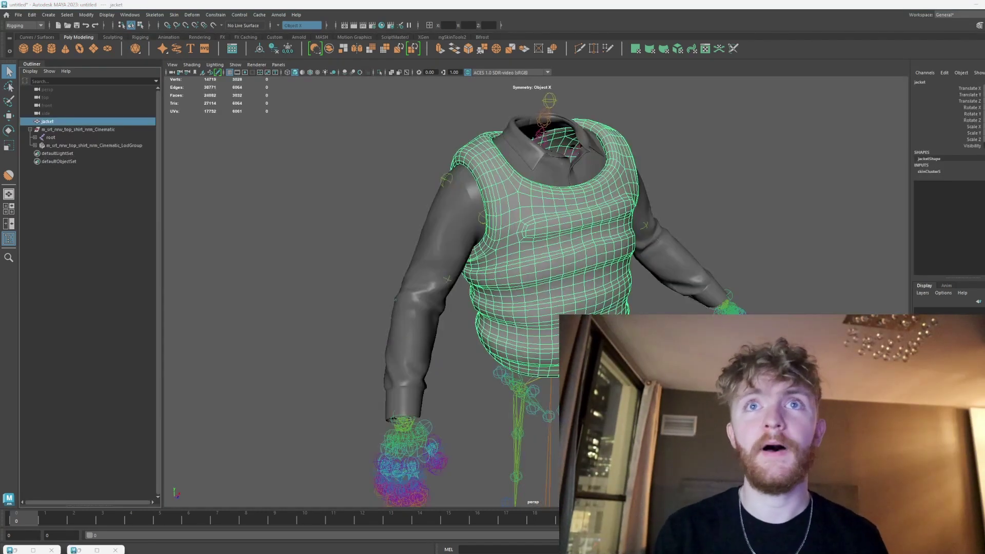
Unparent the root joint from the m_srt_nrw_top_shirt_nrm_Cinematic group so it sits at the top level of the scene, and check both hierarchies.
middle_drag(65, 140, 65, 143)
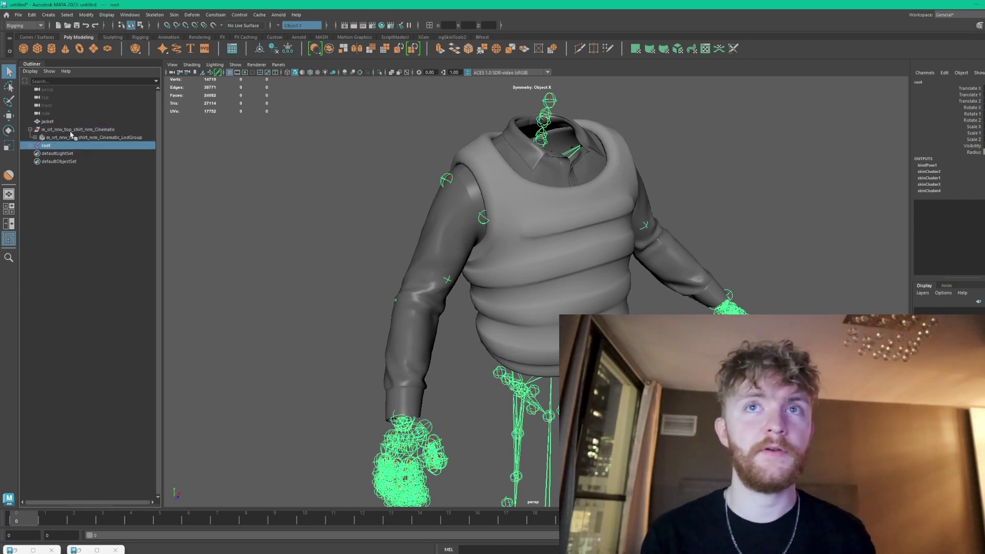
click(52, 131)
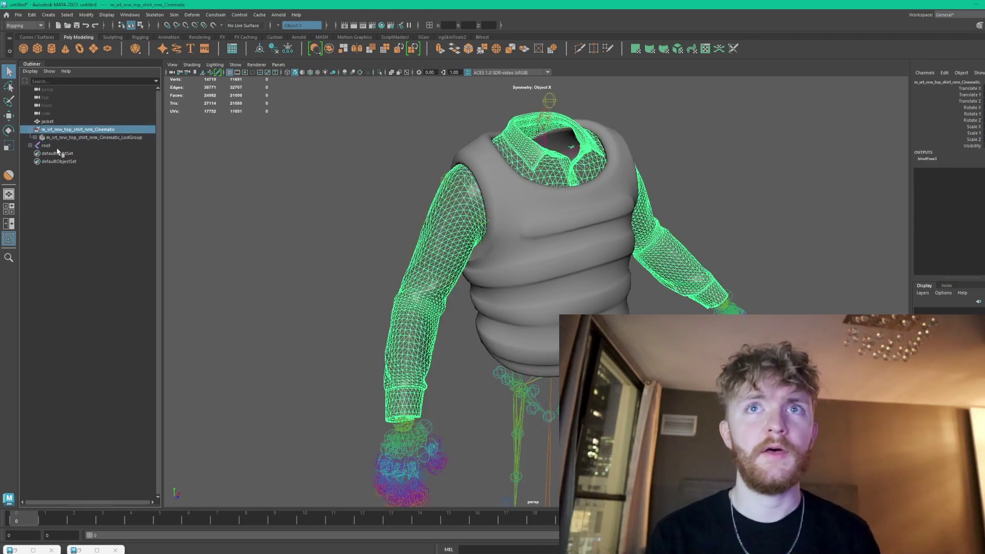
click(57, 147)
click(62, 130)
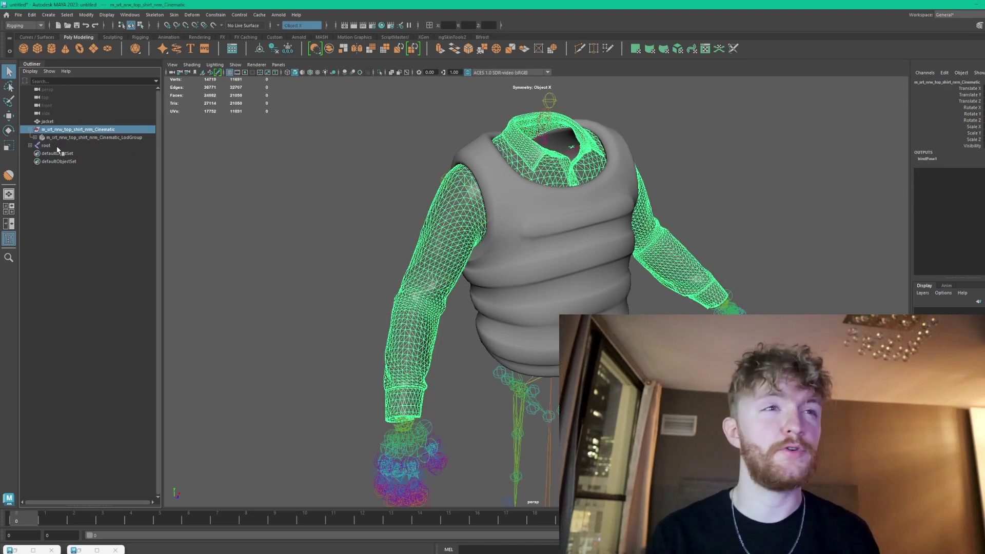
click(51, 146)
Select the jacket mesh together with the root joint and start exporting only that selection.
click(61, 122)
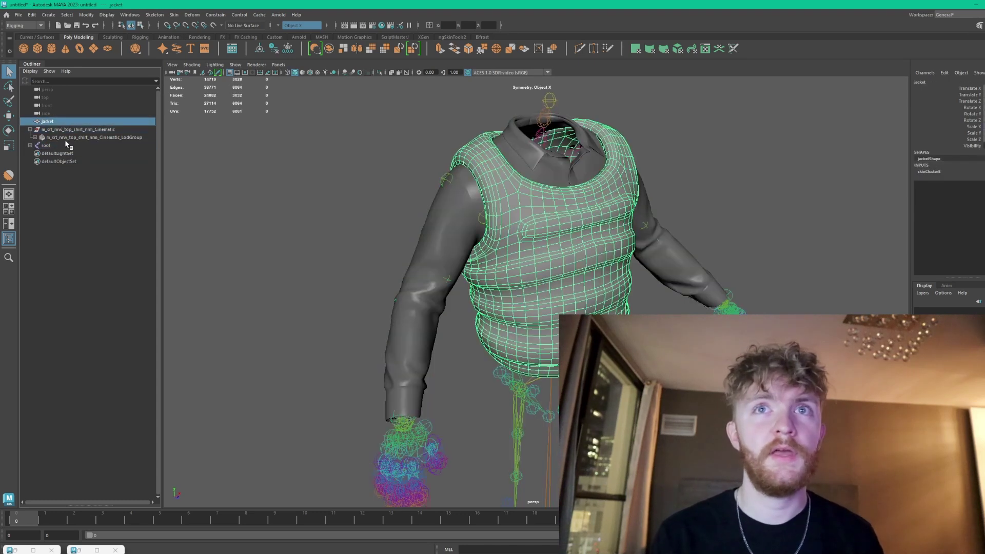
ctrl+click(62, 146)
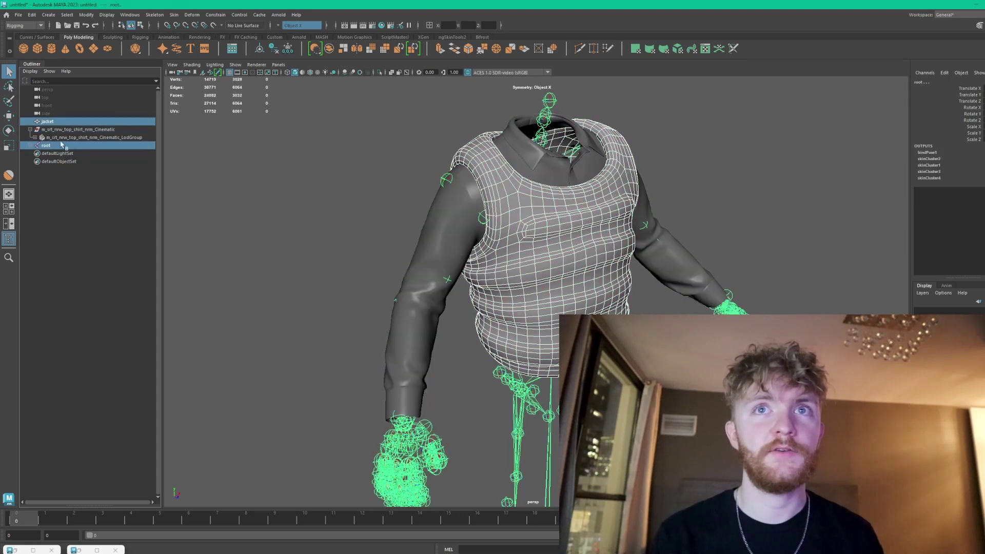
click(19, 14)
click(53, 124)
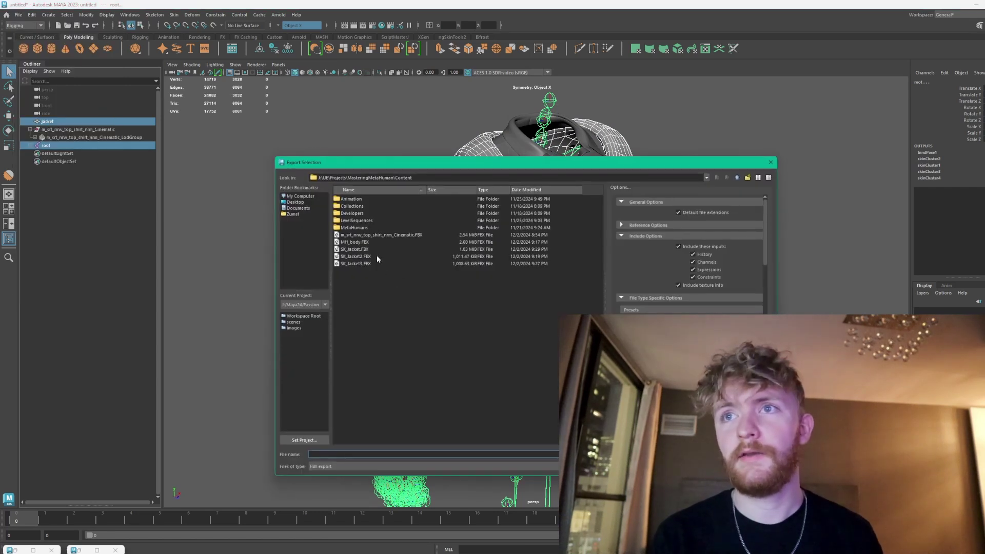
Name the export file SK_Jacket4.FBX in the MasteringMetaHuman Content folder, review the FBX geometry options and export it.
click(369, 263)
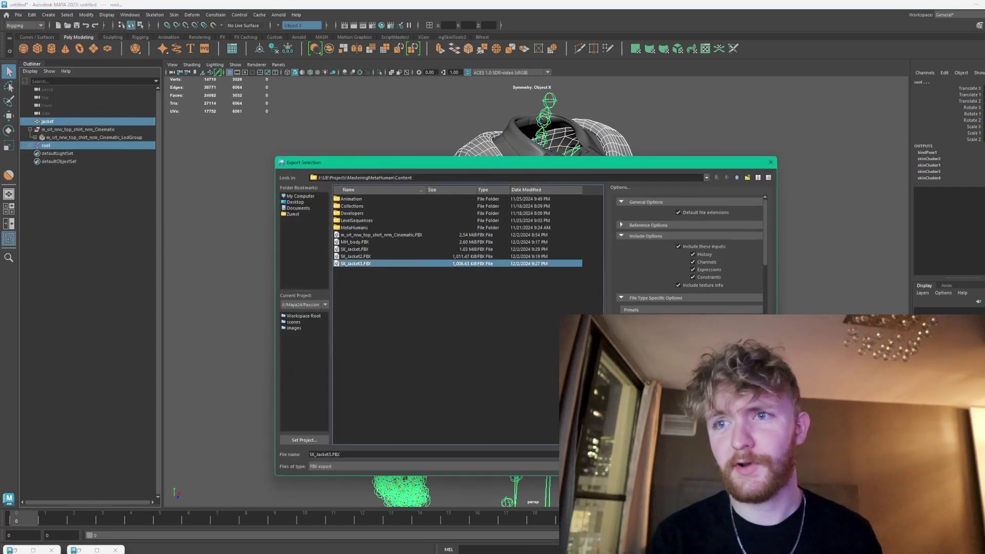
click(332, 454)
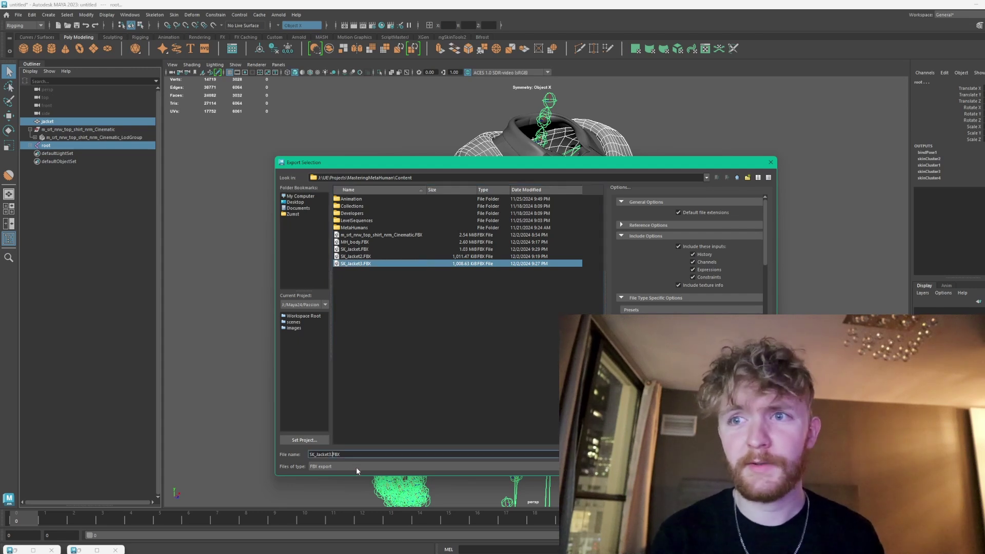
key(BackSpace)
text(4)
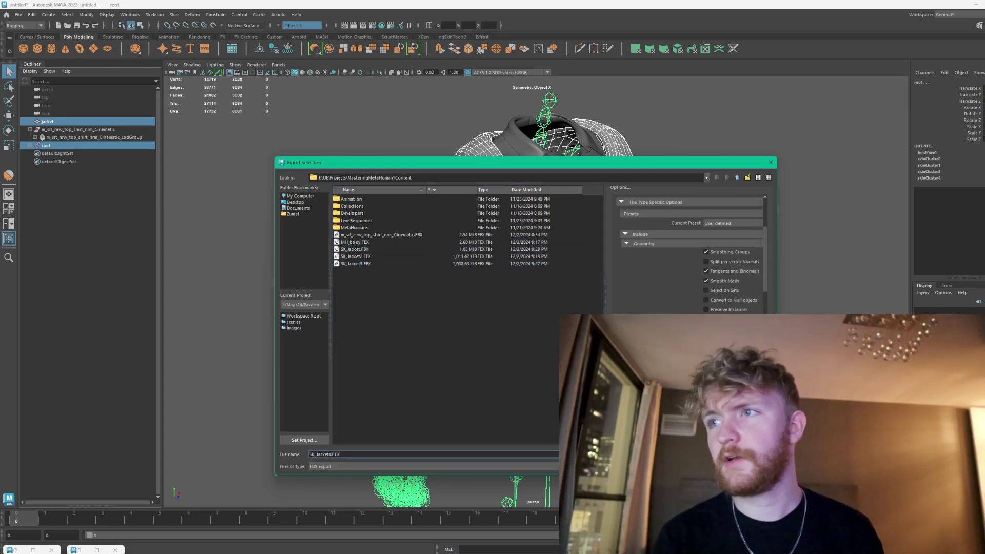
scroll(690, 254, down, 2)
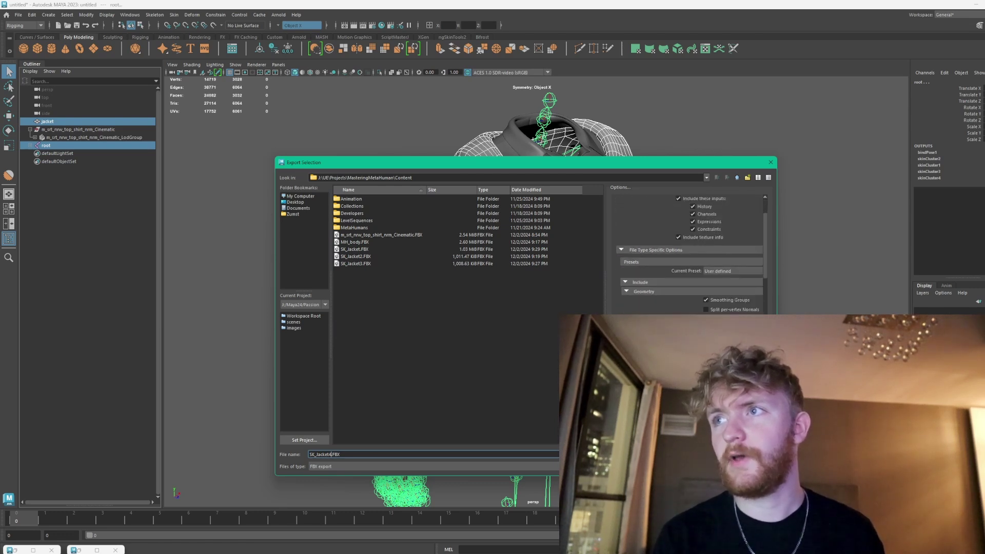
scroll(690, 251, down, 3)
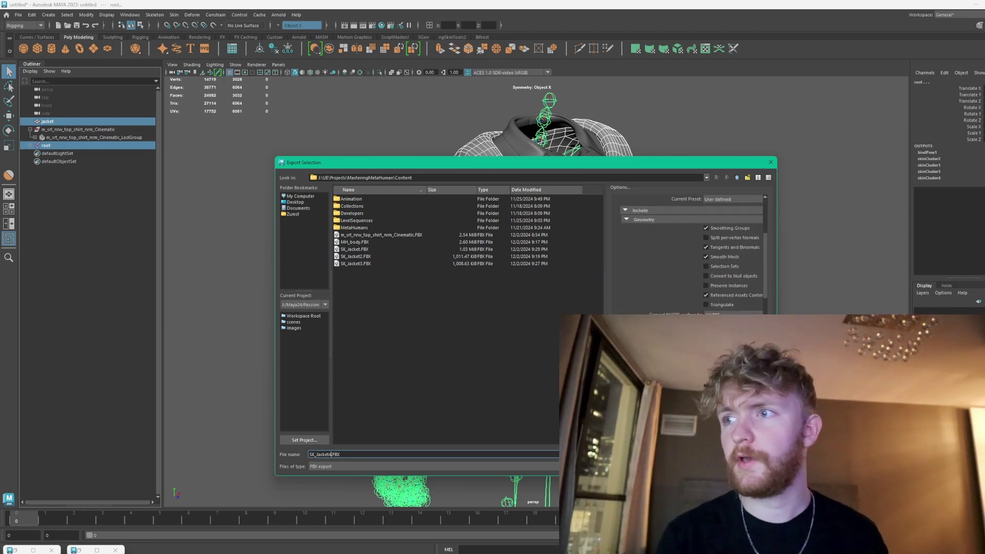
key(Return)
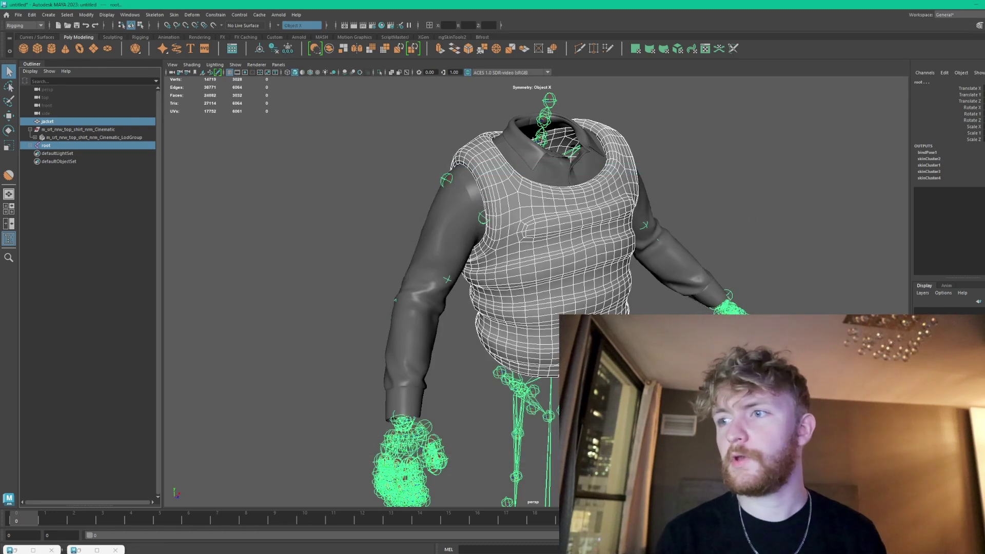
Switch to Unreal Editor and create a folder named jacket inside the MetaHumanYT_Test folder.
key(alt+Tab)
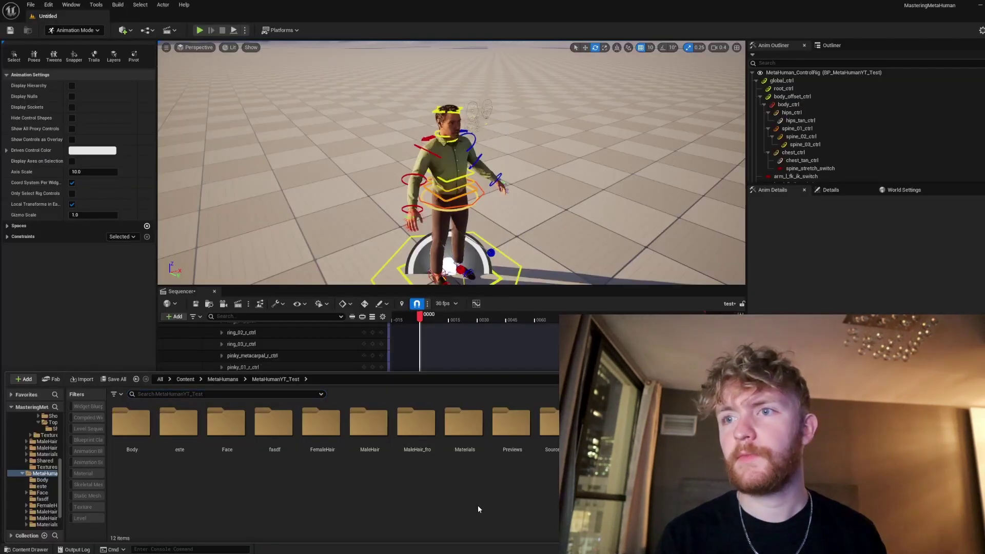
right_click(478, 507)
click(510, 228)
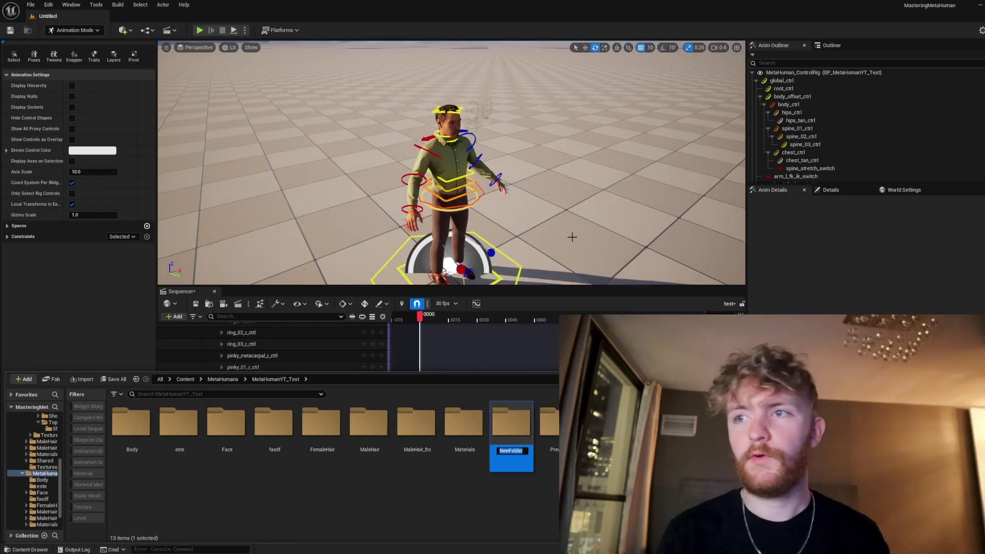
text(jacket)
key(Return)
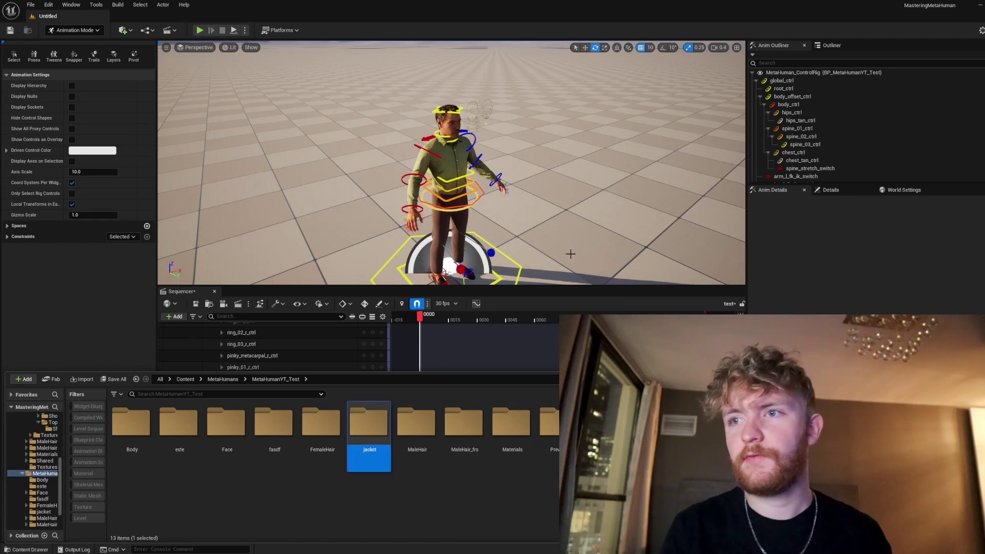
Open the jacket folder and choose SK_Jacket4.FBX as the file to import into it.
double_click(372, 419)
right_click(377, 451)
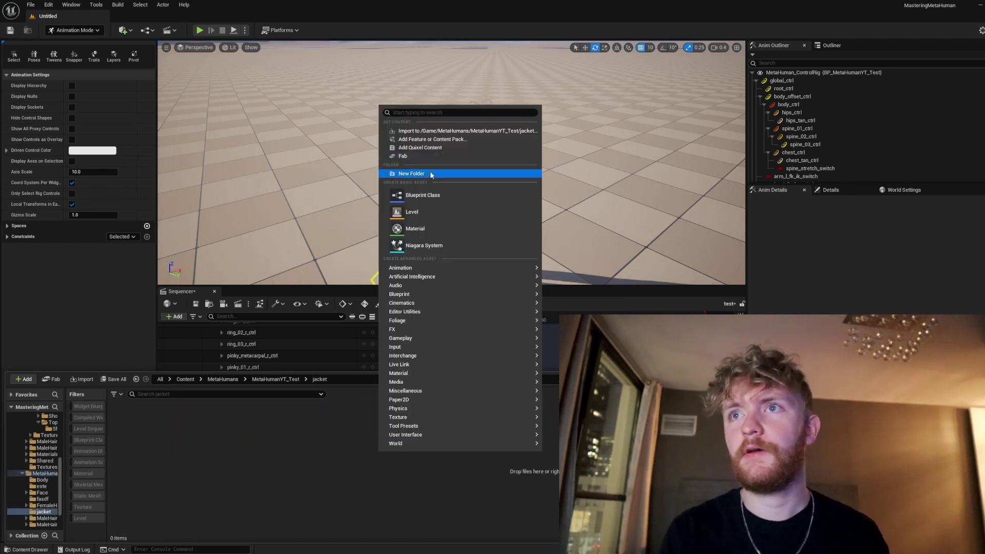
click(421, 132)
click(469, 284)
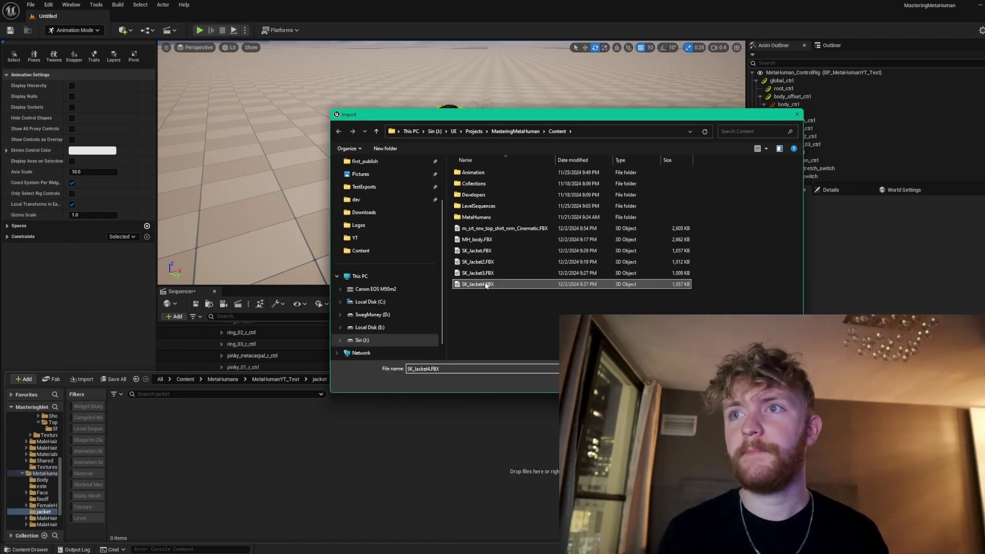
click(732, 381)
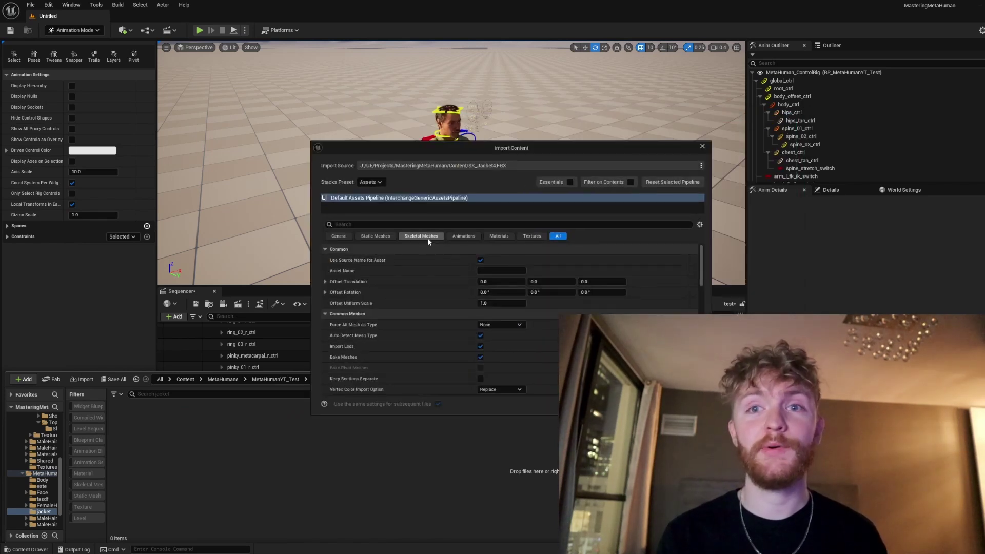
Search the skeletons for "base", assign the MetaHuman base skeleton to the skeletal mesh and run the import.
click(427, 238)
click(531, 379)
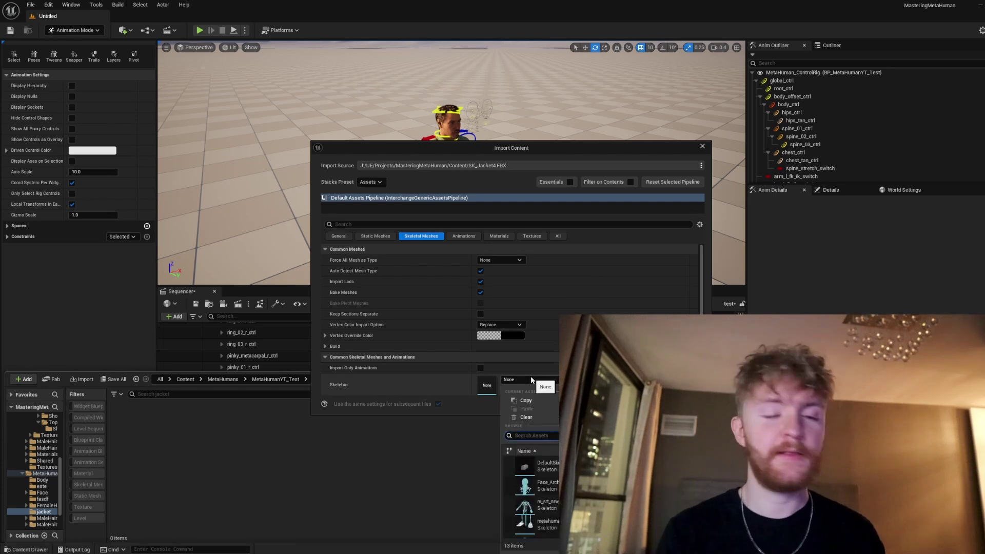
text(base)
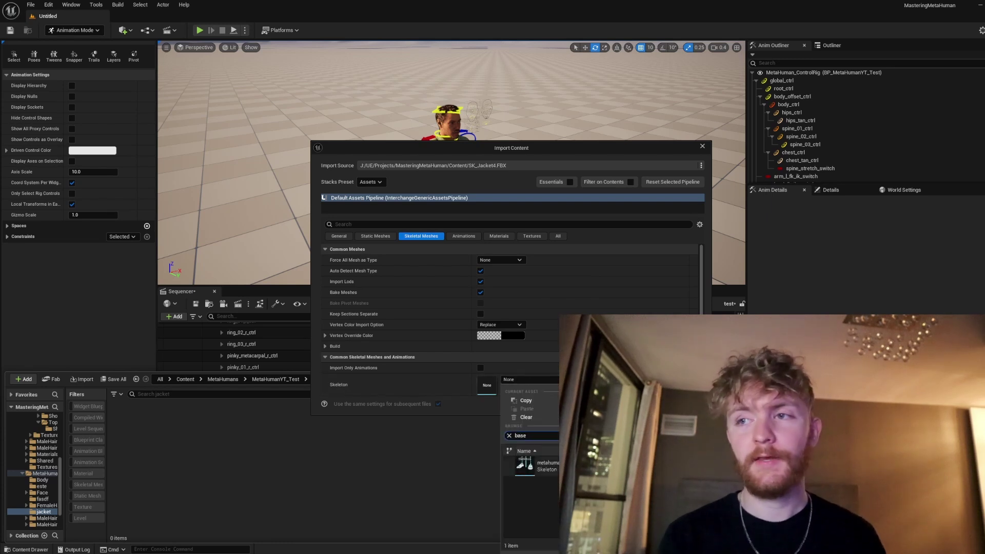
click(539, 464)
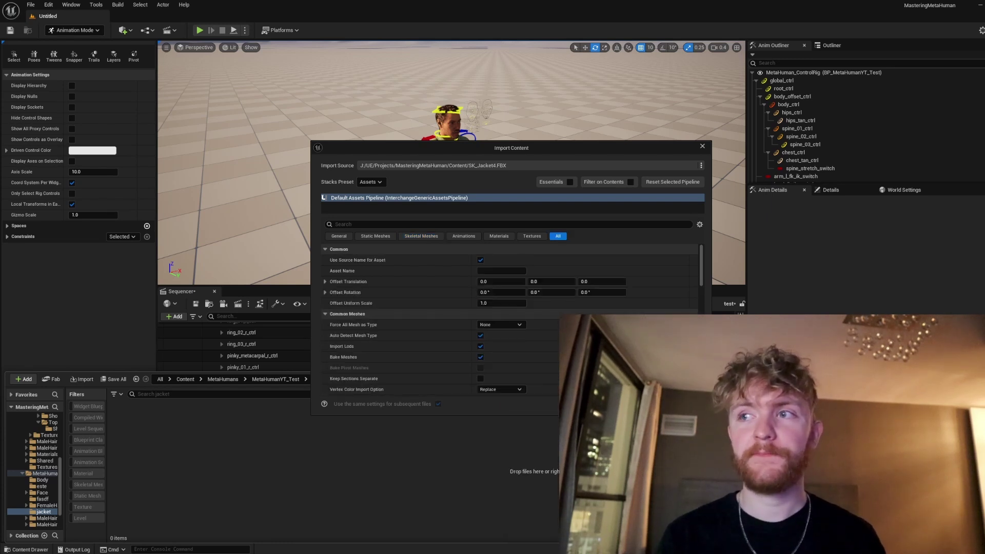
key(Return)
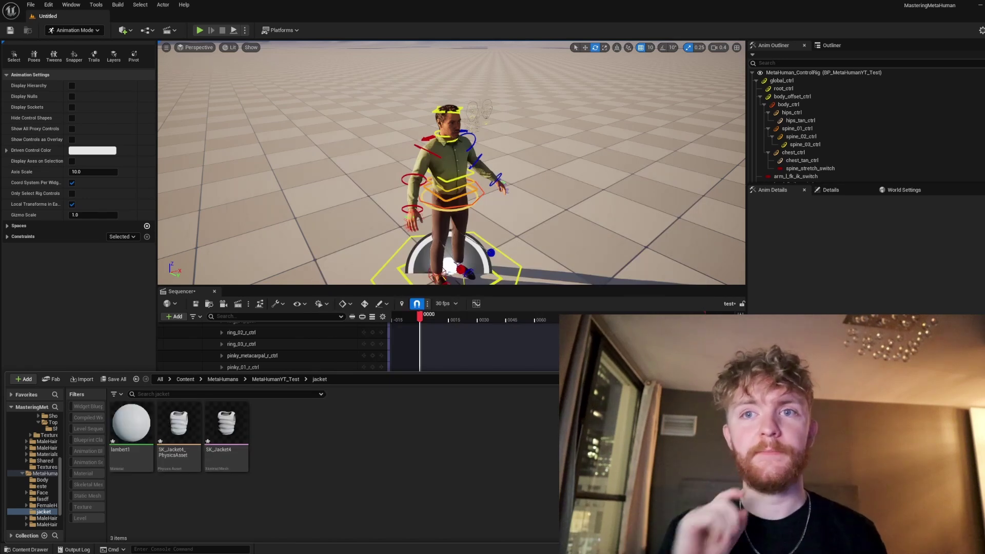
Open the imported lambert1 material, change its base colour constant to a dark red and move that node away from the material node.
click(226, 454)
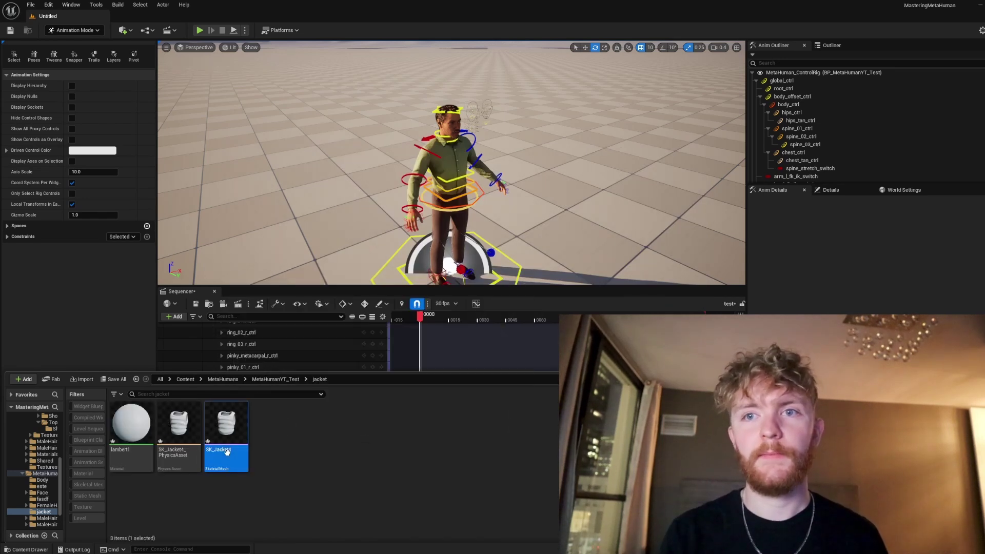
click(123, 451)
double_click(123, 451)
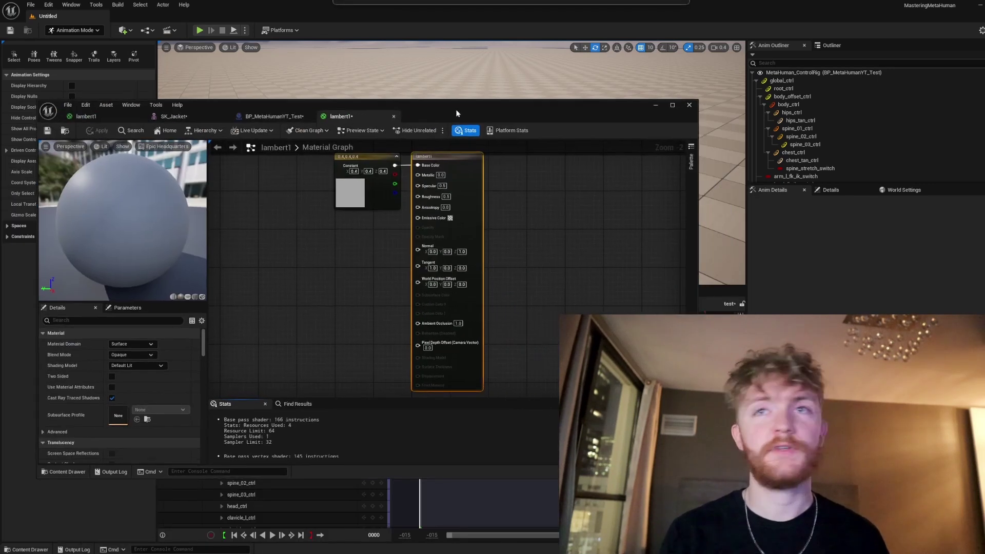
double_click(414, 220)
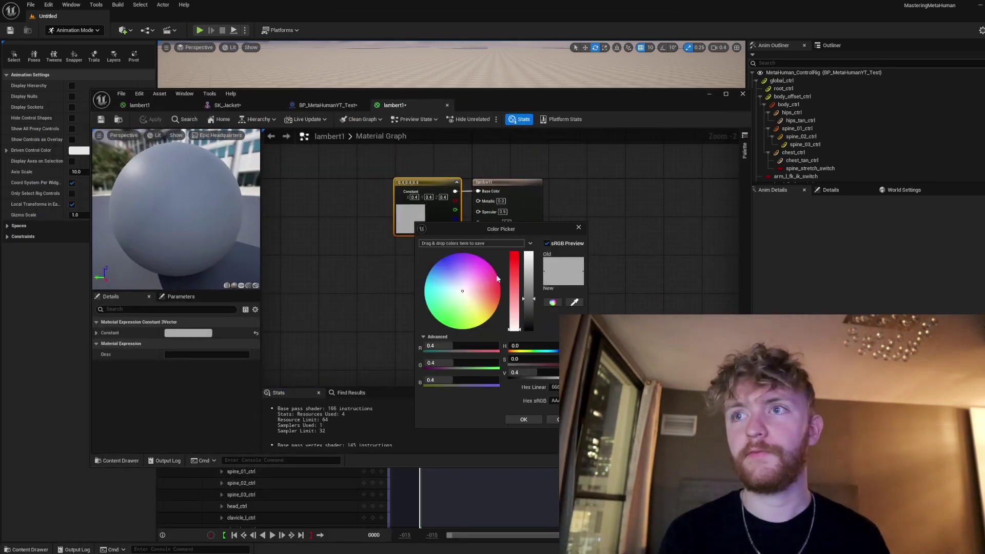
drag(496, 277, 532, 293)
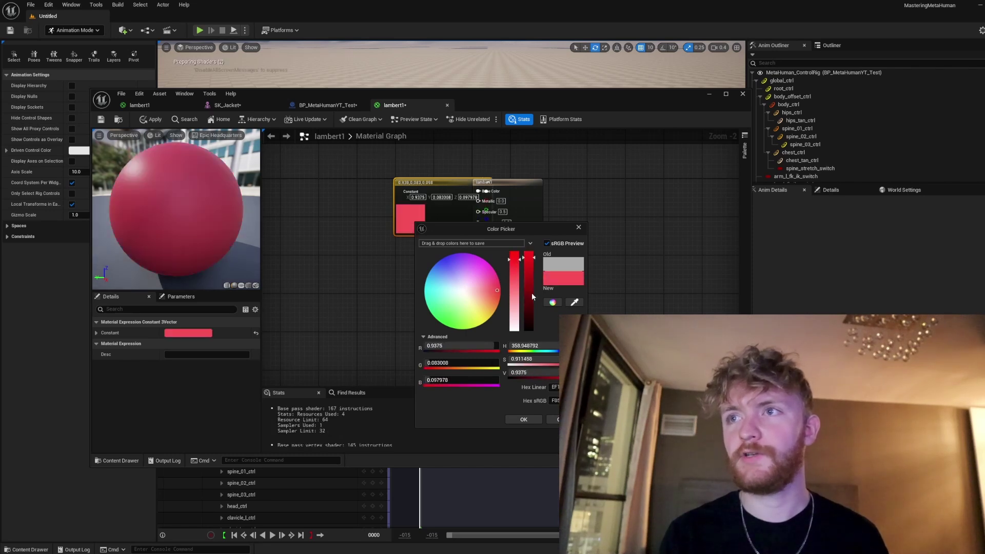
click(523, 419)
drag(437, 184, 409, 184)
Add a constant of 0.2 wired to the lambert1 material's Roughness, and apply and save the material.
click(391, 260)
key(1)
click(391, 257)
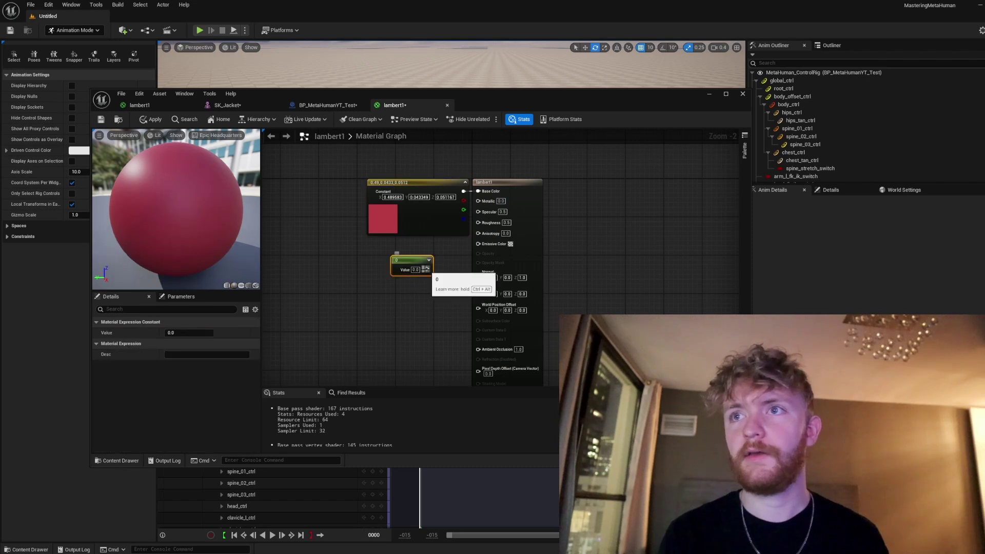
click(415, 270)
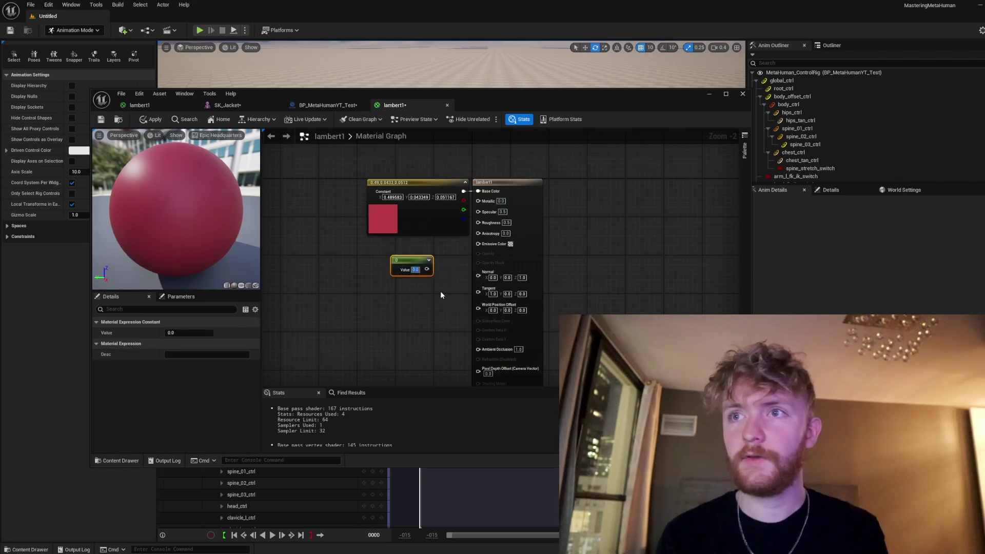
text(0.2)
key(Return)
drag(427, 269, 480, 222)
click(150, 120)
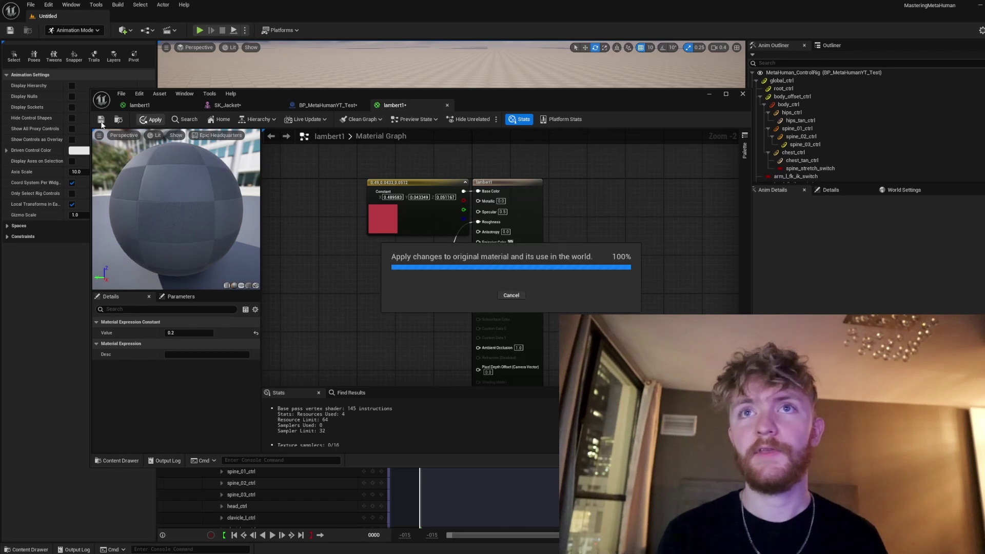
click(101, 119)
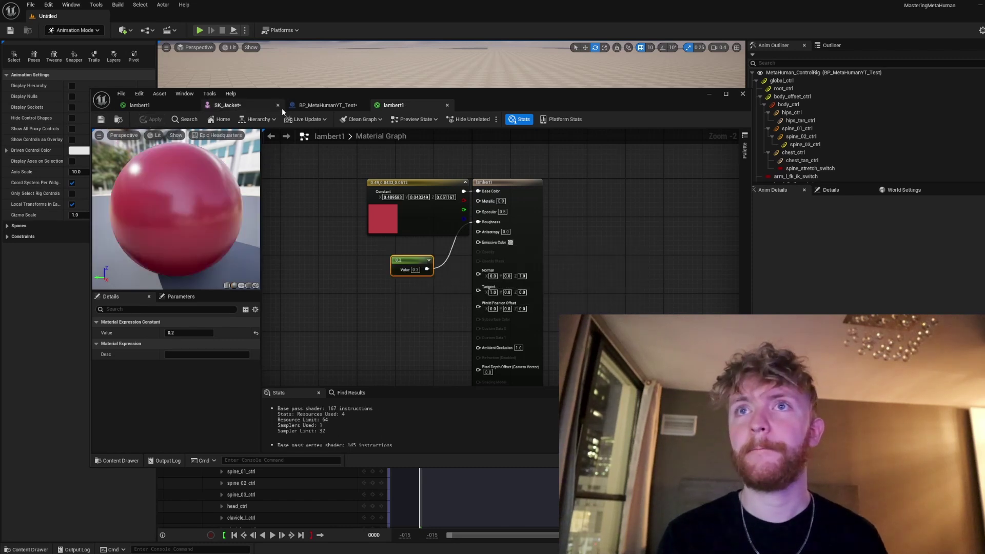
In the BP_MetaHumanYT_Test blueprint, duplicate the Torso component, rename the copy Jacket, and save the blueprint.
click(322, 106)
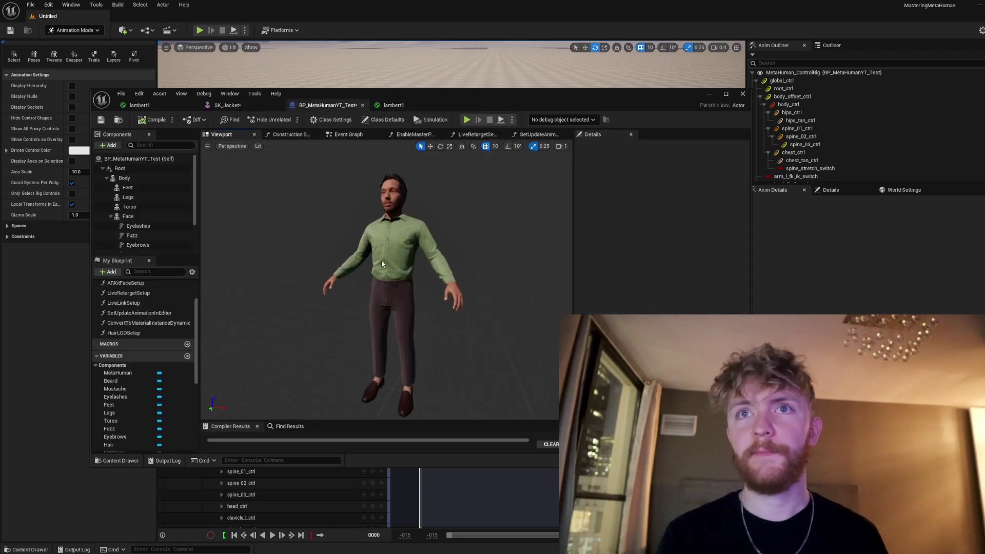
click(136, 206)
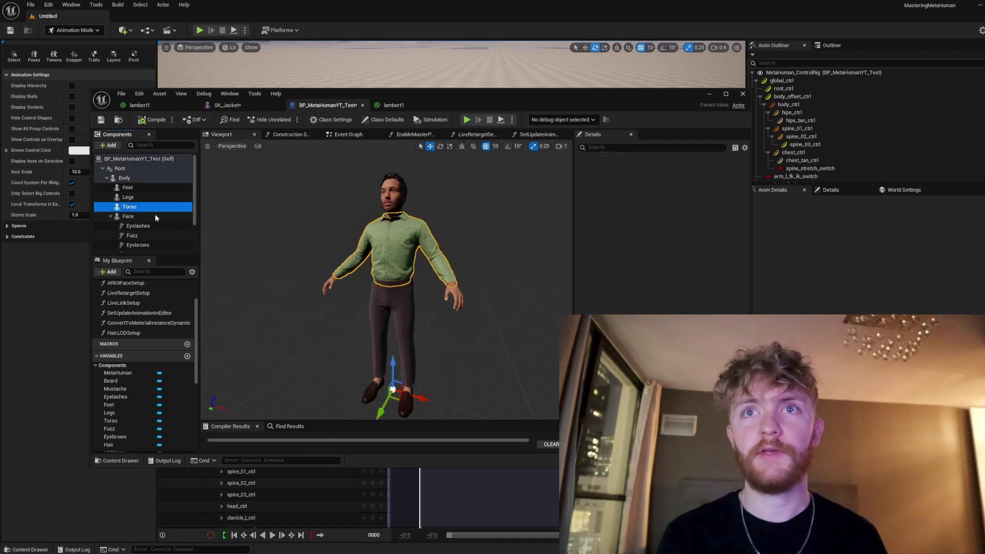
key(ctrl+d)
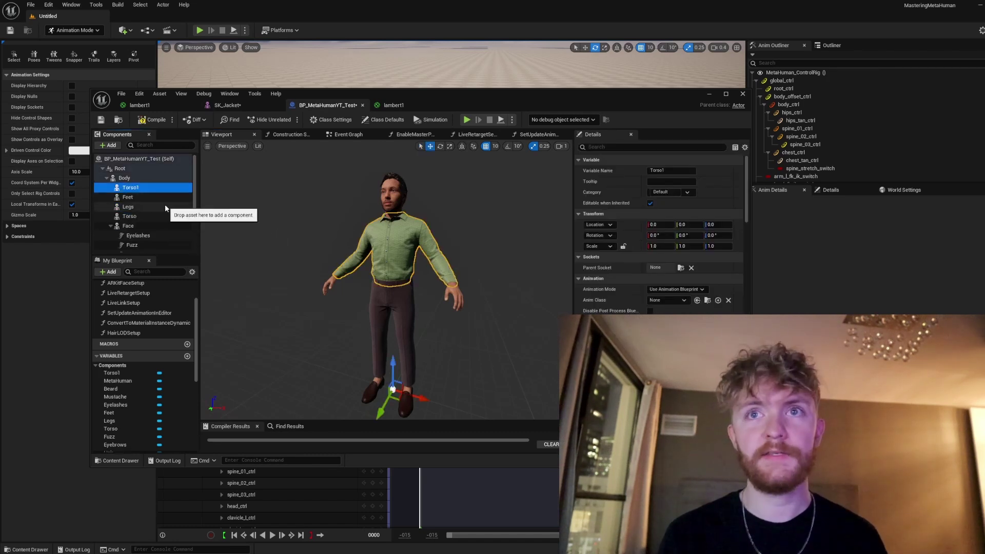
key(F2)
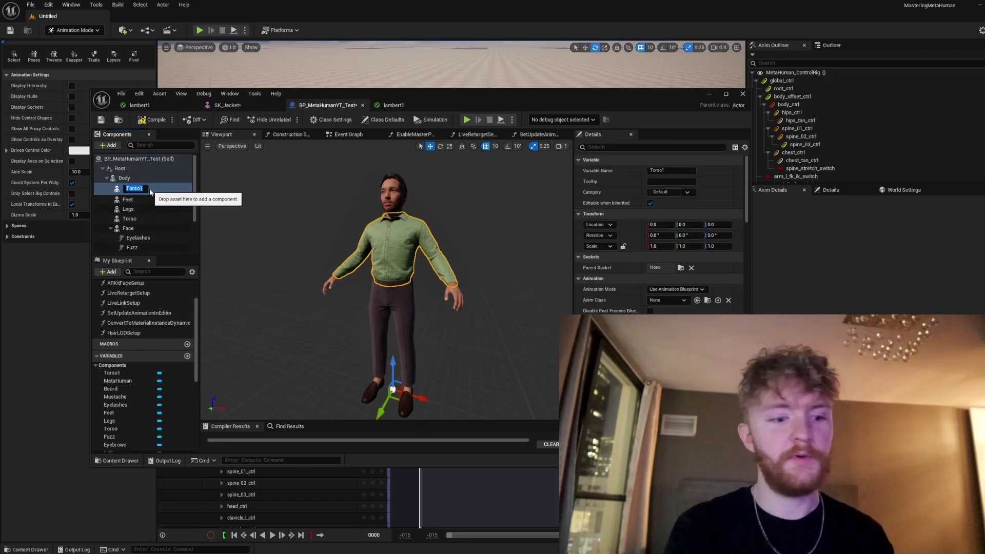
text(Jacket)
key(Return)
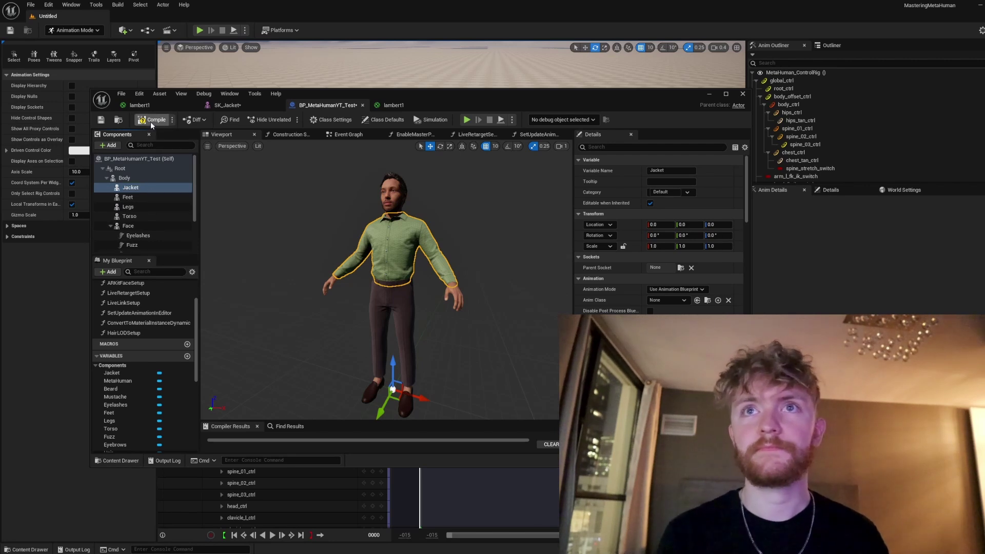
click(101, 120)
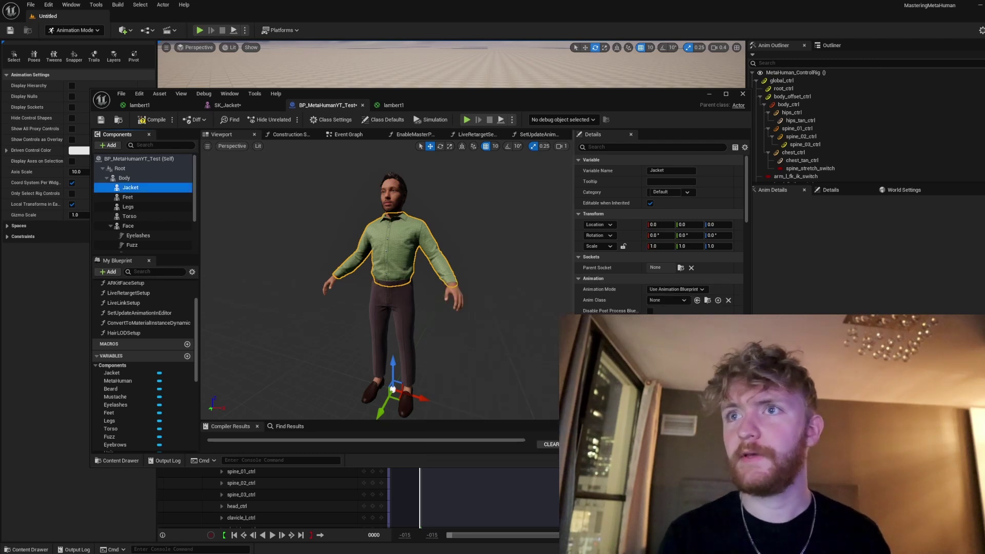
Search the materials for "lamb", assign lambert1 to the Jacket component, check it on the character and save the blueprint.
text(lam)
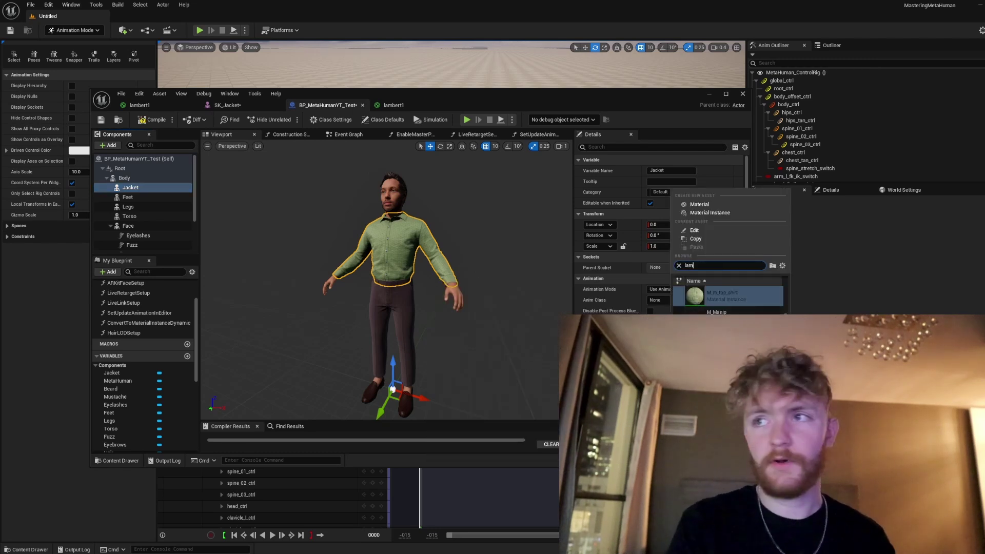
text(b)
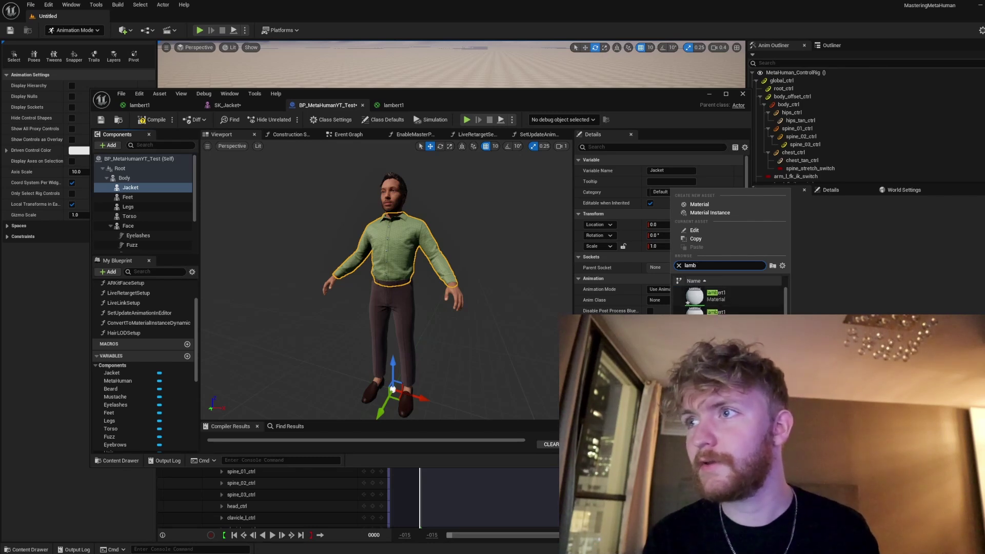
click(703, 295)
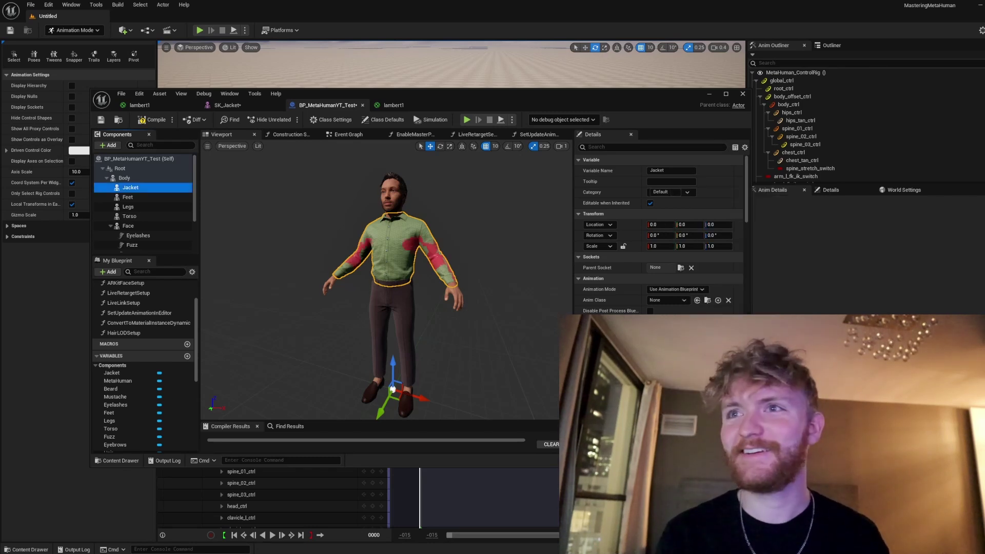
mouse_move(386, 280)
right_down()
mouse_move(349, 282)
mouse_move(385, 282)
right_up()
scroll(386, 280, up, 5)
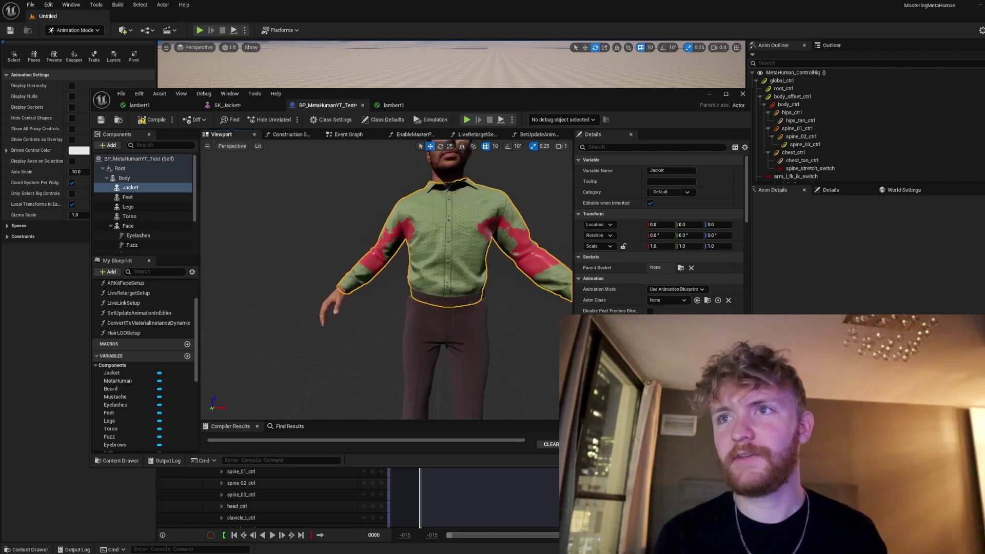
scroll(415, 254, down, 2)
mouse_move(415, 254)
right_down()
mouse_move(423, 231)
mouse_move(415, 253)
right_up()
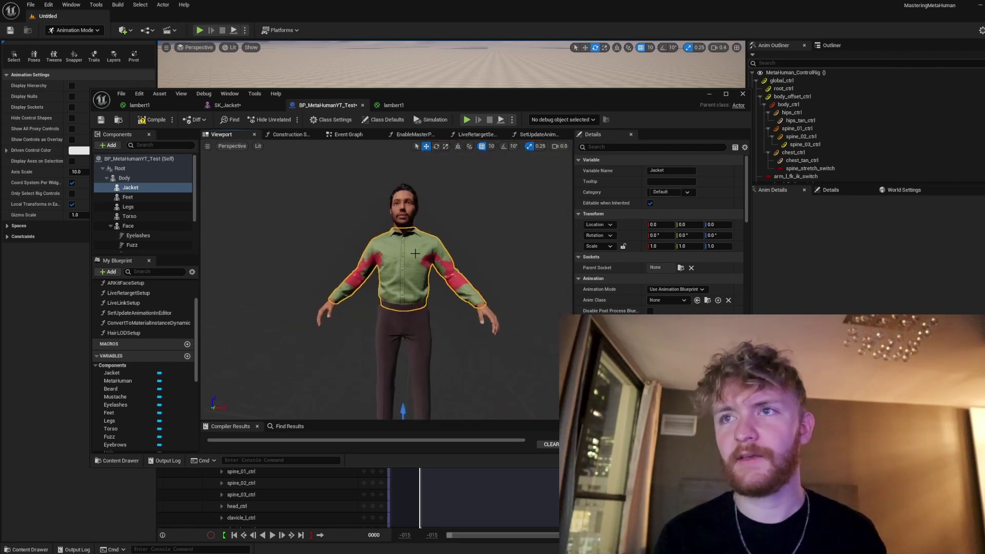
click(101, 119)
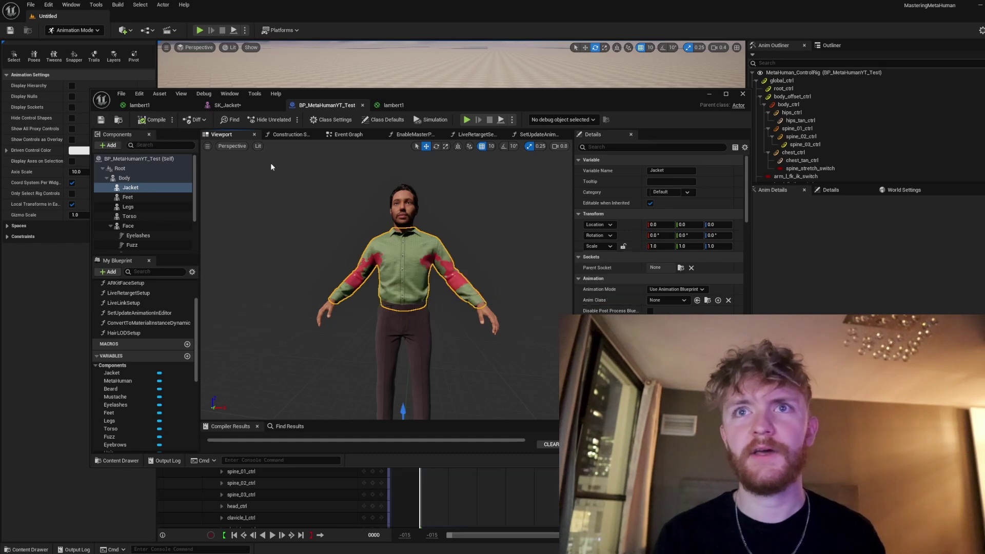
Open the blueprint's Construction Script graph and move its entry node farther from the first Enable Master Pose node to make room.
click(282, 135)
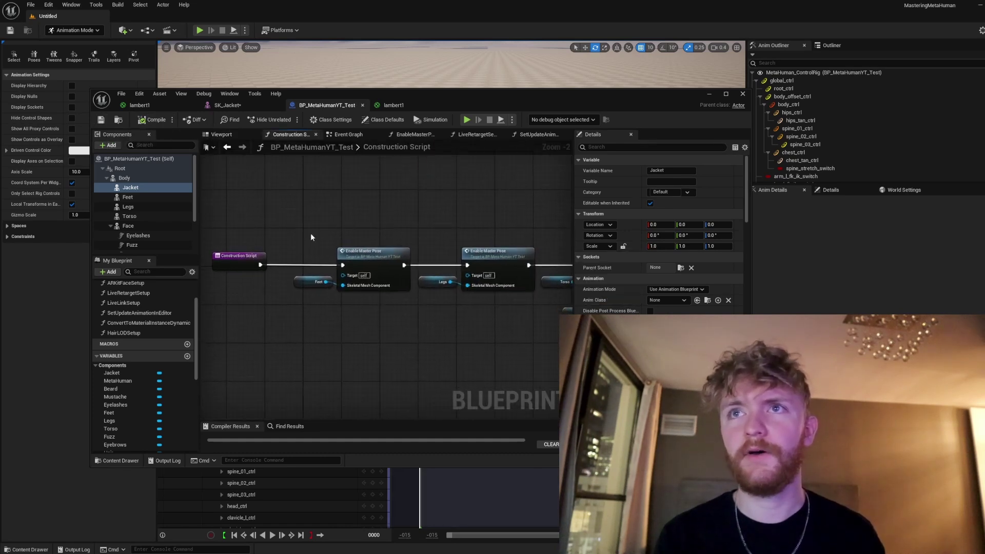
scroll(359, 201, up, 2)
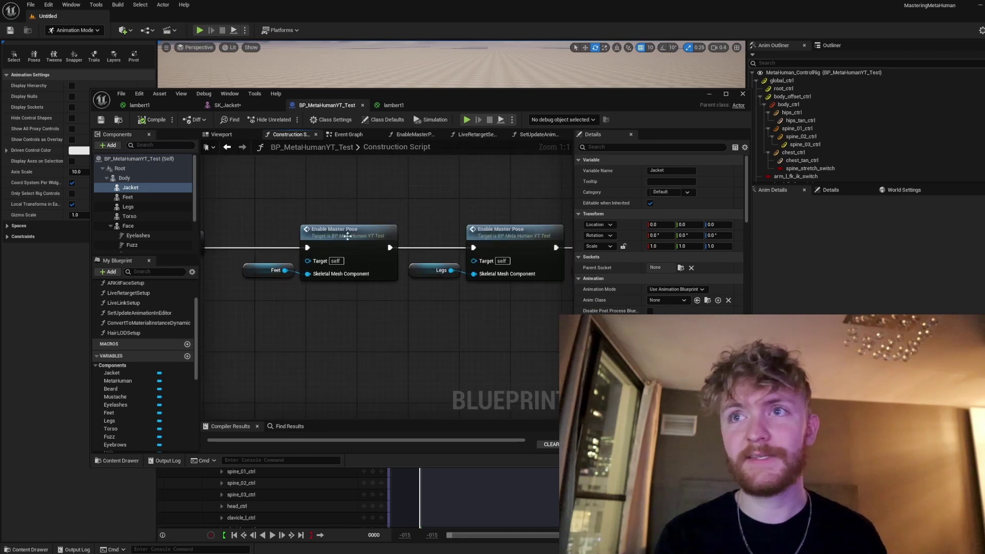
right_drag(462, 213, 332, 209)
right_drag(434, 206, 253, 209)
right_drag(355, 214, 536, 189)
right_drag(277, 190, 530, 200)
right_drag(306, 221, 381, 219)
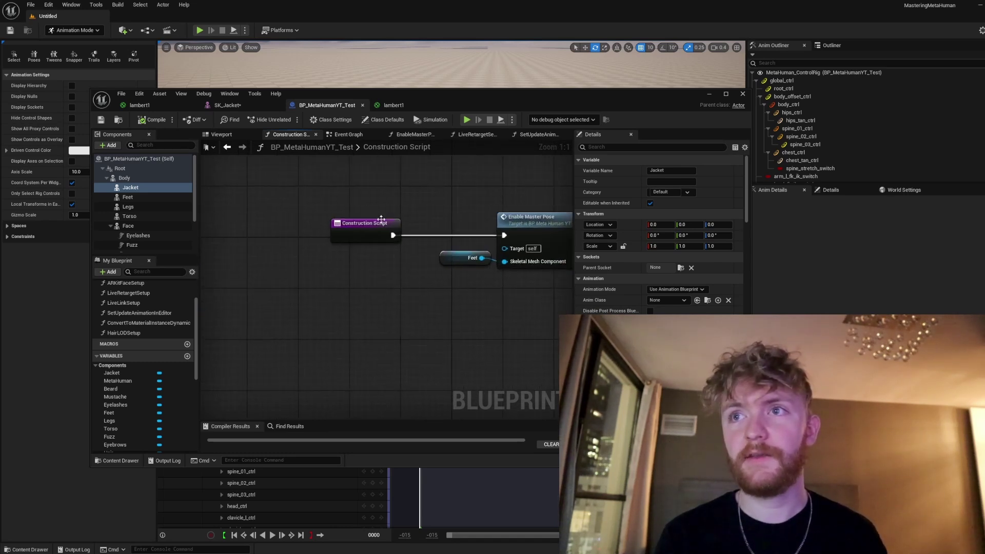
drag(370, 223, 214, 223)
right_drag(351, 218, 376, 217)
right_drag(476, 218, 386, 216)
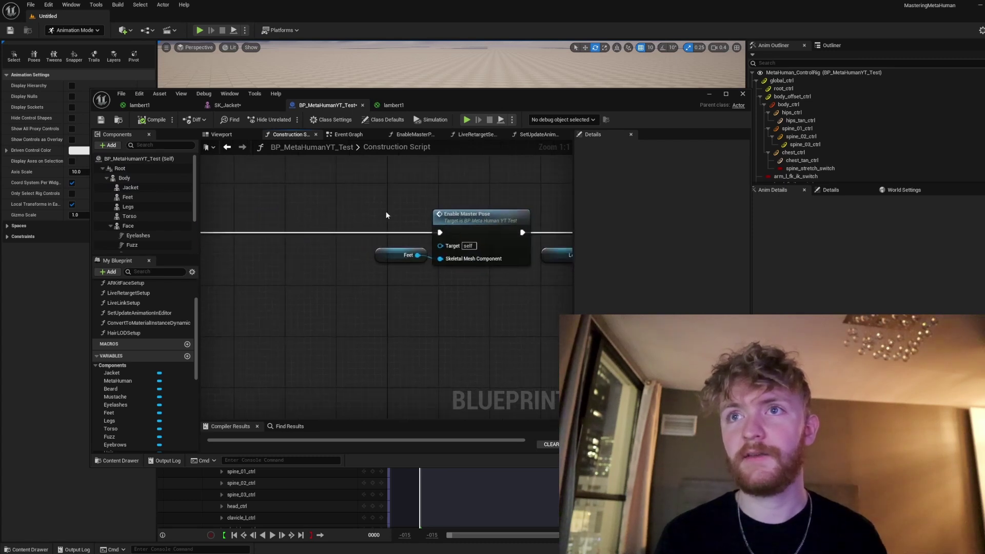
Duplicate the Enable Master Pose node and place the copy between the Construction Script node and the Feet's Enable Master Pose node.
click(452, 216)
key(ctrl+c)
key(ctrl+v)
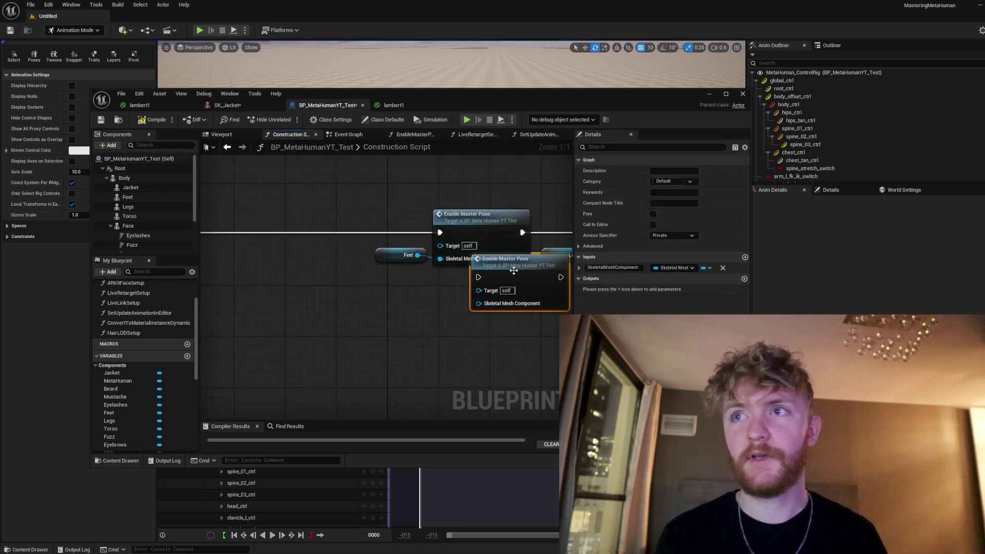
drag(510, 265, 276, 231)
right_drag(306, 300, 400, 305)
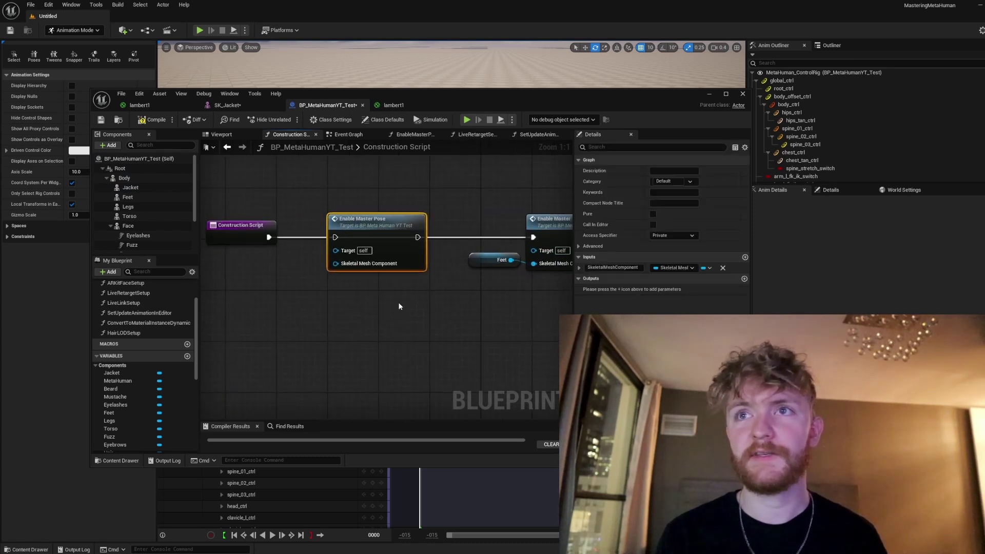
Wire the execution flow from Construction Script through the new Enable Master Pose node into the Feet's Enable Master Pose node.
click(281, 245)
drag(269, 237, 336, 239)
right_drag(459, 305, 358, 316)
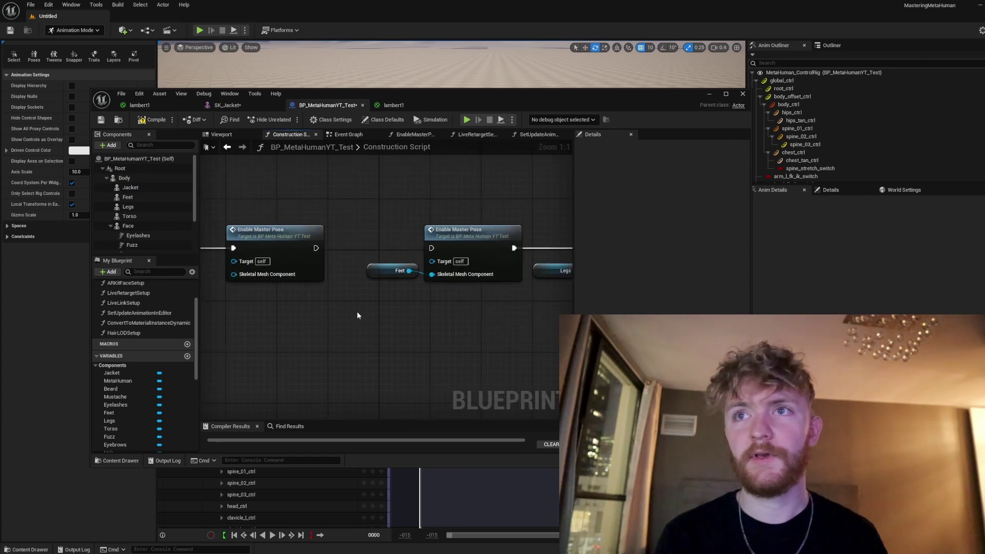
drag(315, 248, 431, 247)
right_drag(281, 305, 354, 280)
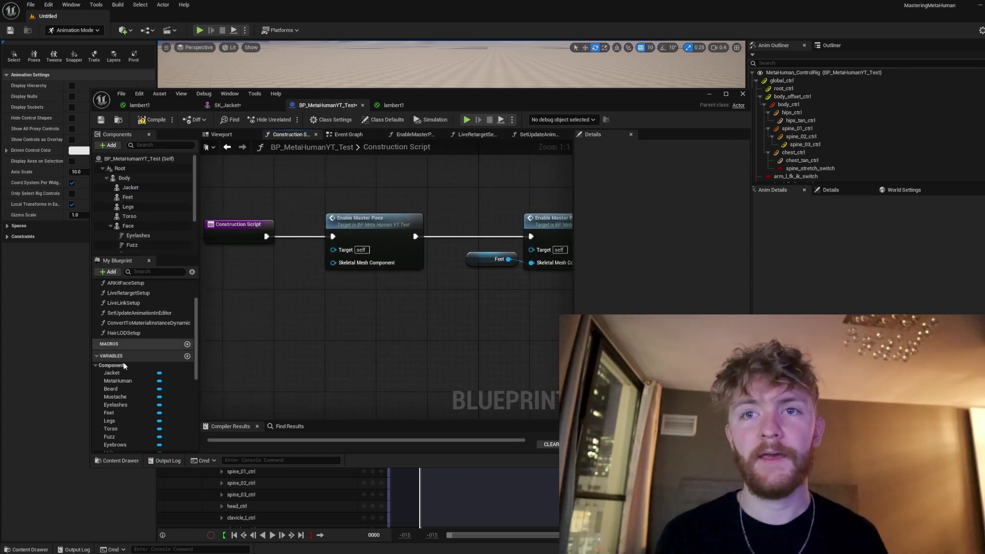
Add a Get Jacket node wired to the new Enable Master Pose's Skeletal Mesh Component input, align it beside that node and save the blueprint.
drag(122, 373, 222, 369)
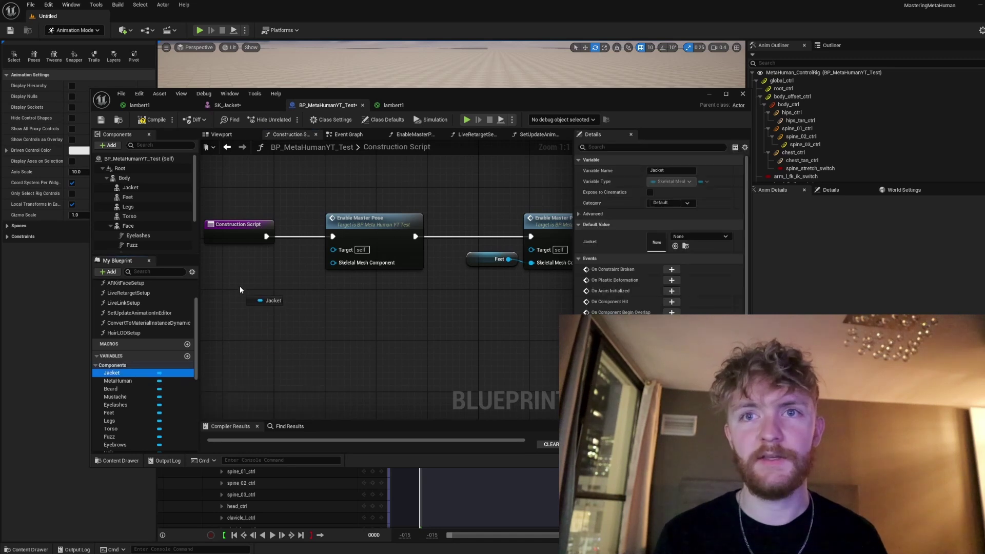
drag(240, 284, 239, 282)
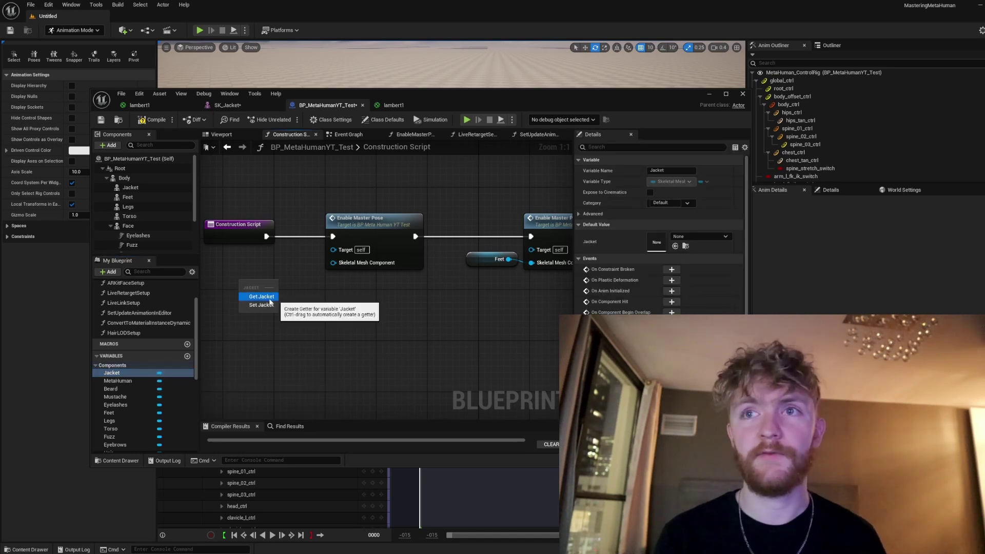
click(265, 300)
drag(278, 285, 335, 263)
right_drag(363, 324, 394, 323)
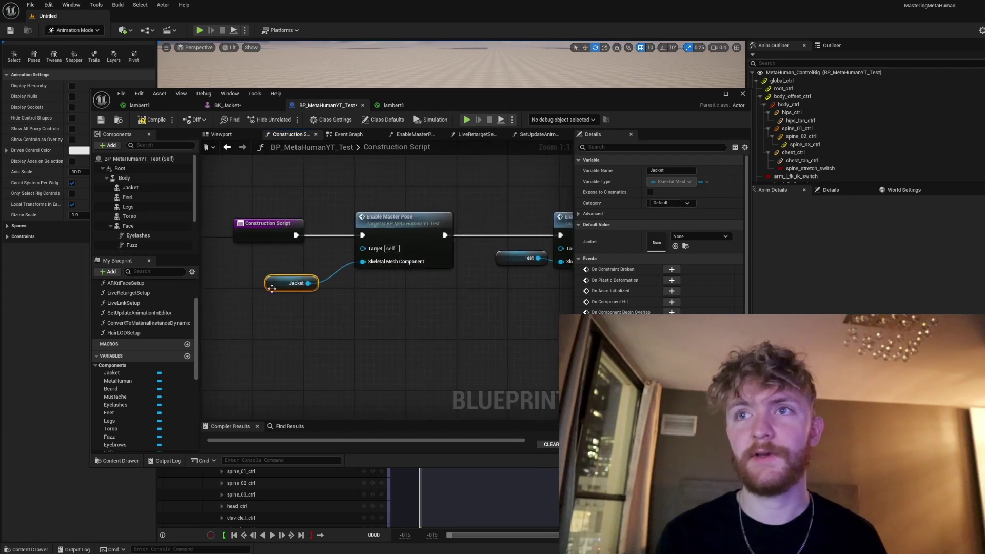
drag(270, 287, 276, 266)
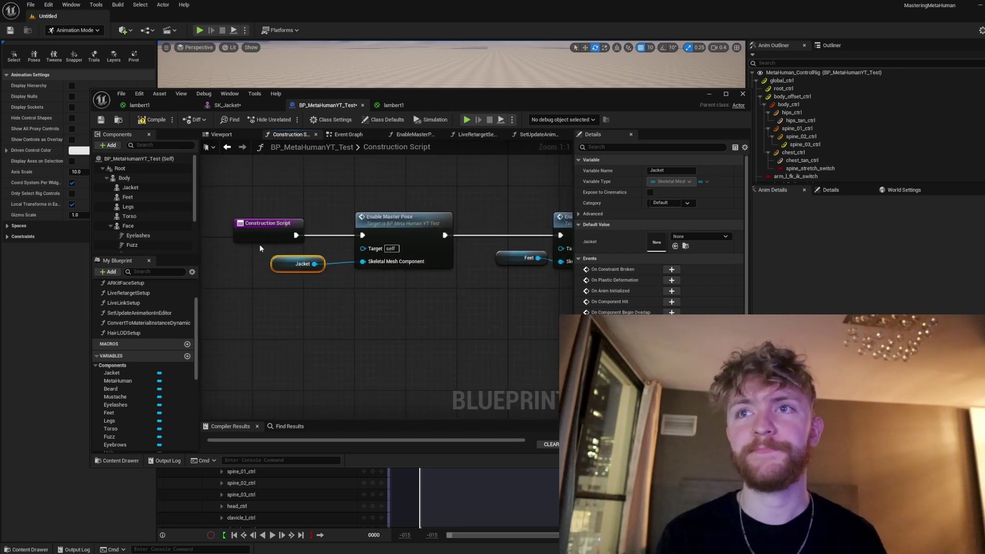
click(101, 122)
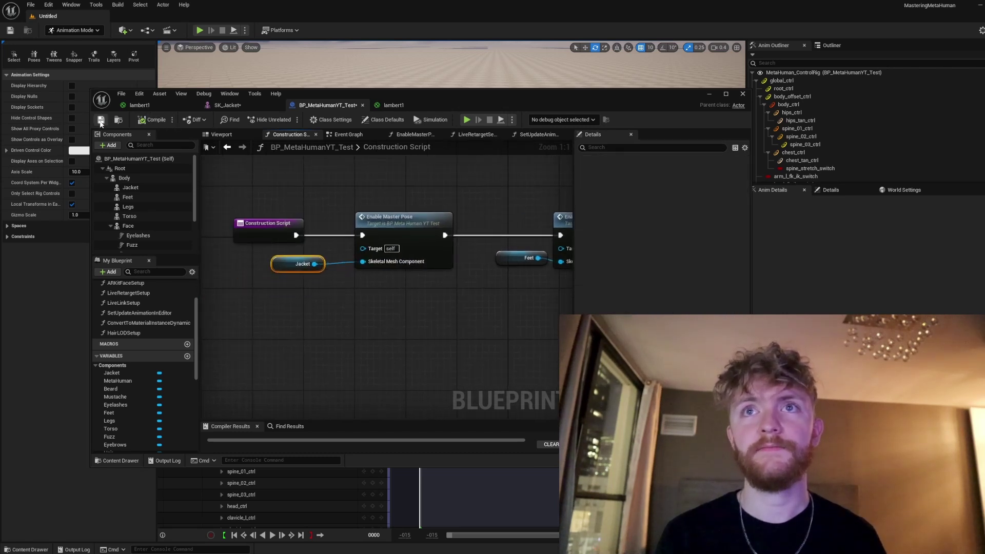
Inspect the character in the blueprint's 3D preview with the Jacket component selected and framed.
click(235, 135)
scroll(390, 268, down, 3)
alt+drag(390, 269, 318, 272)
click(146, 188)
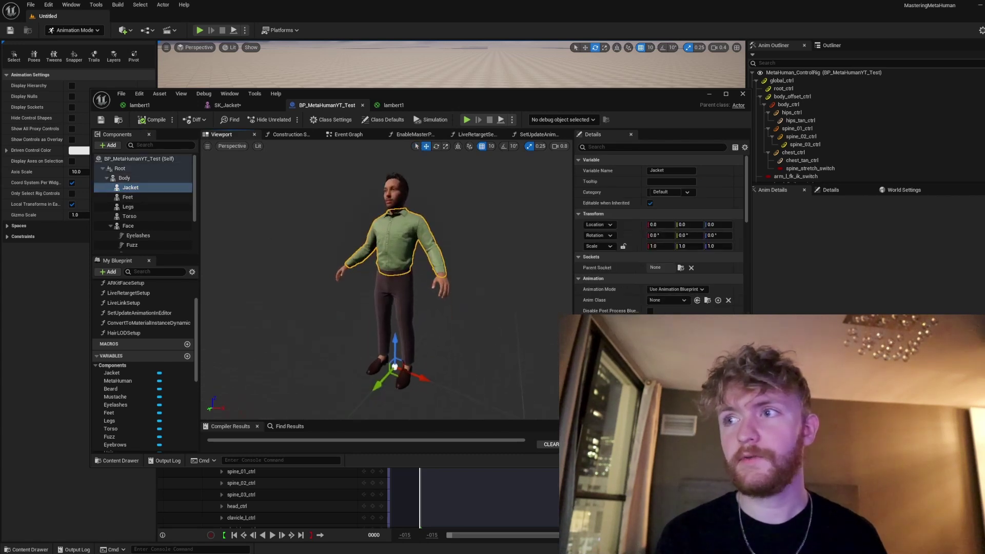
key(f)
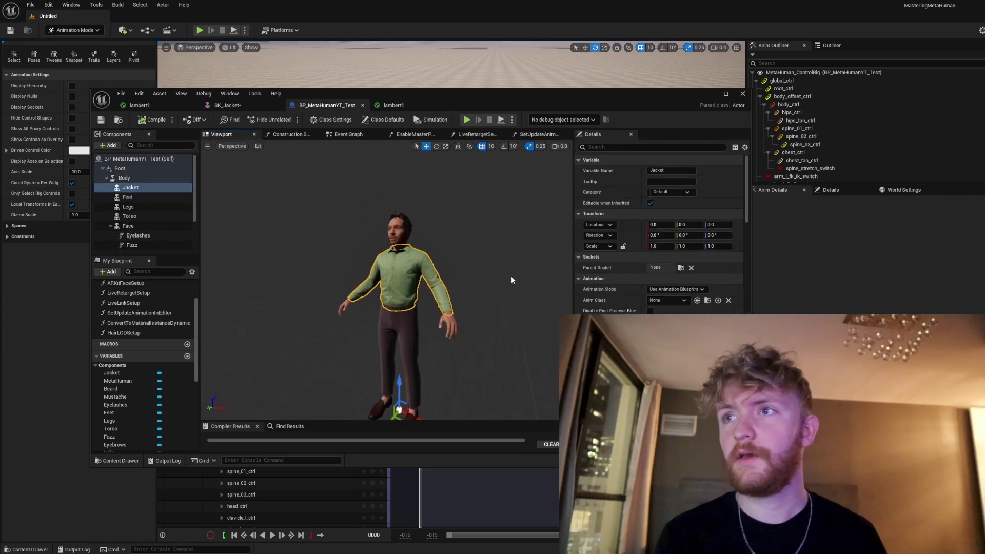
Return to the level and rotate the MetaHuman's spine_03_ctrl by about 3.8° on X to test how the vest follows.
click(709, 94)
mouse_move(526, 246)
right_down()
mouse_move(531, 213)
mouse_move(526, 256)
mouse_move(518, 226)
mouse_move(544, 215)
mouse_move(564, 242)
mouse_move(501, 255)
mouse_move(557, 249)
mouse_move(513, 236)
mouse_move(567, 239)
mouse_move(526, 242)
right_up()
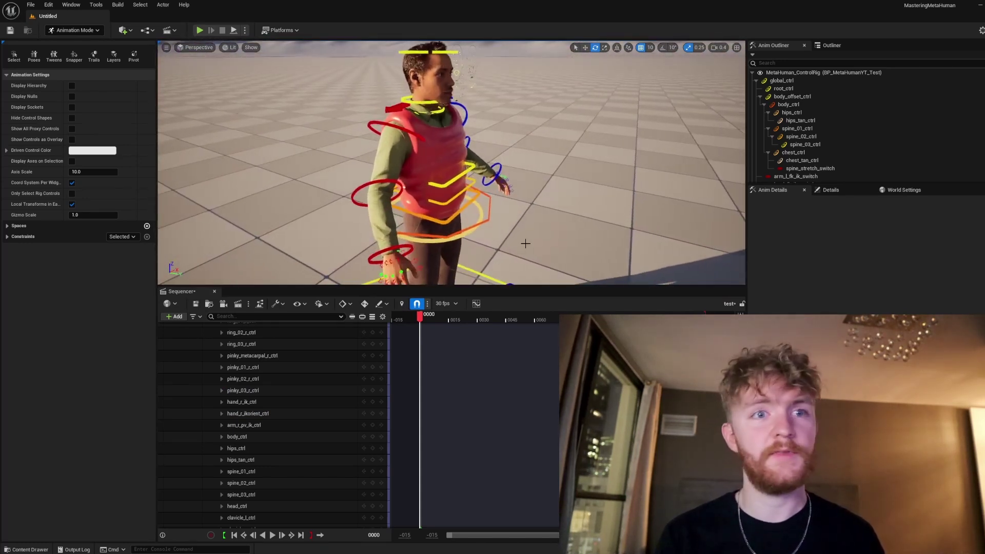
click(444, 184)
drag(452, 134, 465, 151)
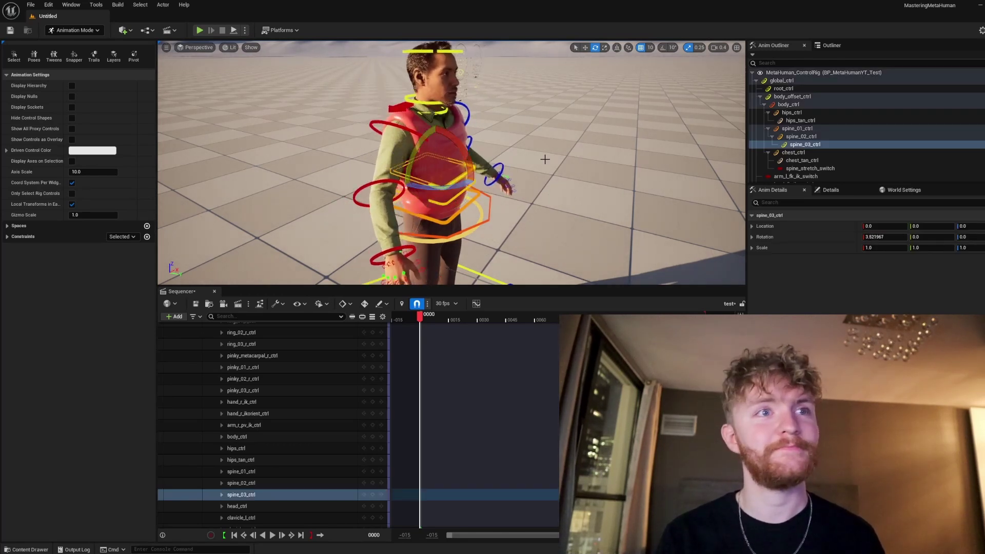